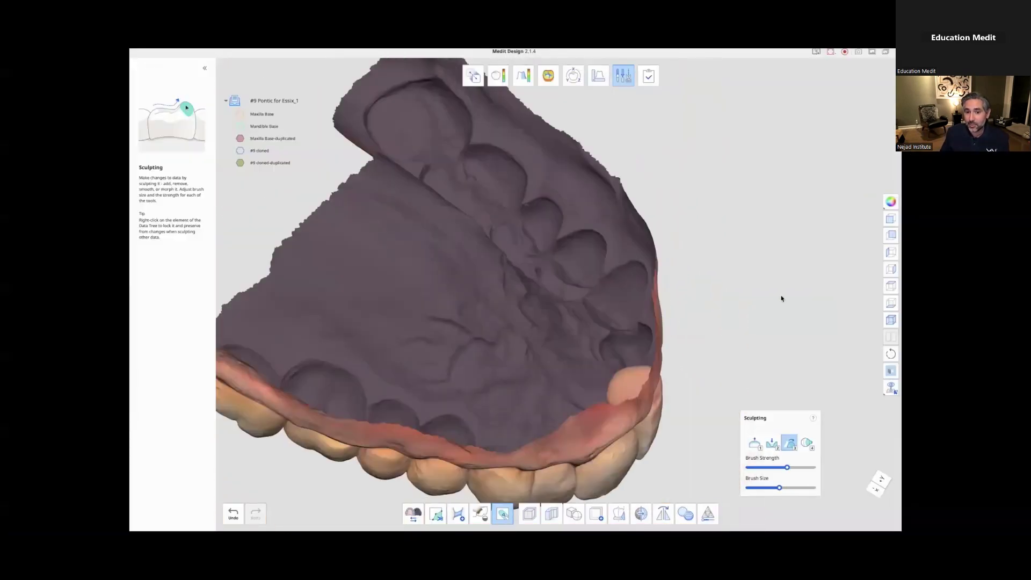
# Lock Maxilla Base-duplicated so that sculpting cannot alter the arch
pyautogui.moveTo(781, 298); pyautogui.dragTo(502, 244, button='right')
pyautogui.rightClick(289, 139)
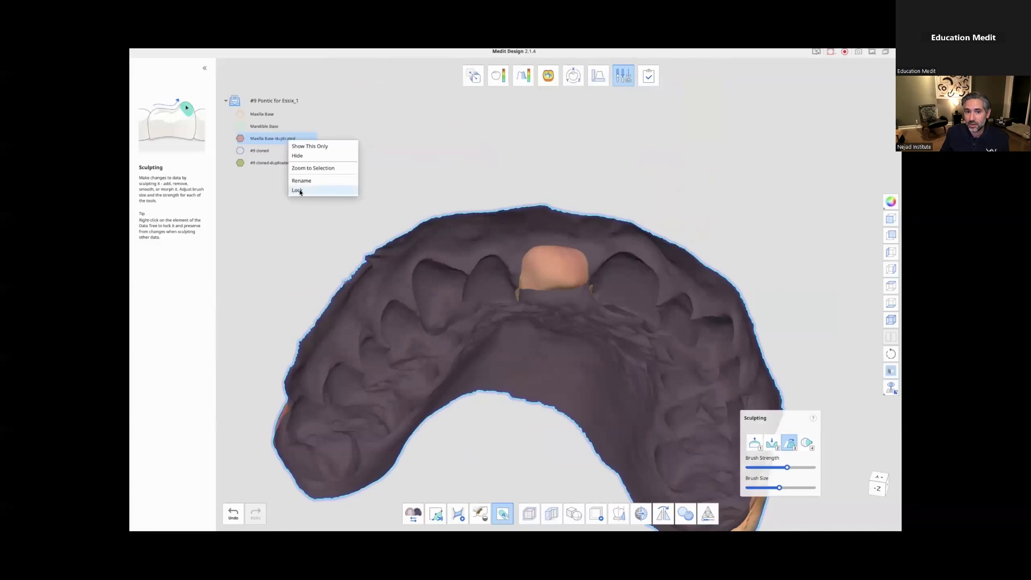
pyautogui.click(299, 191)
# Carve away the base of the #9 pontic where it protrudes through the closed ridge, using the Remove sculpting brush
pyautogui.scroll(2, 513, 225)
pyautogui.moveTo(516, 152)
pyautogui.mouseDown(button='right')
pyautogui.moveTo(494, 154)
pyautogui.moveTo(558, 230)
pyautogui.mouseUp(button='right')
pyautogui.press('2')
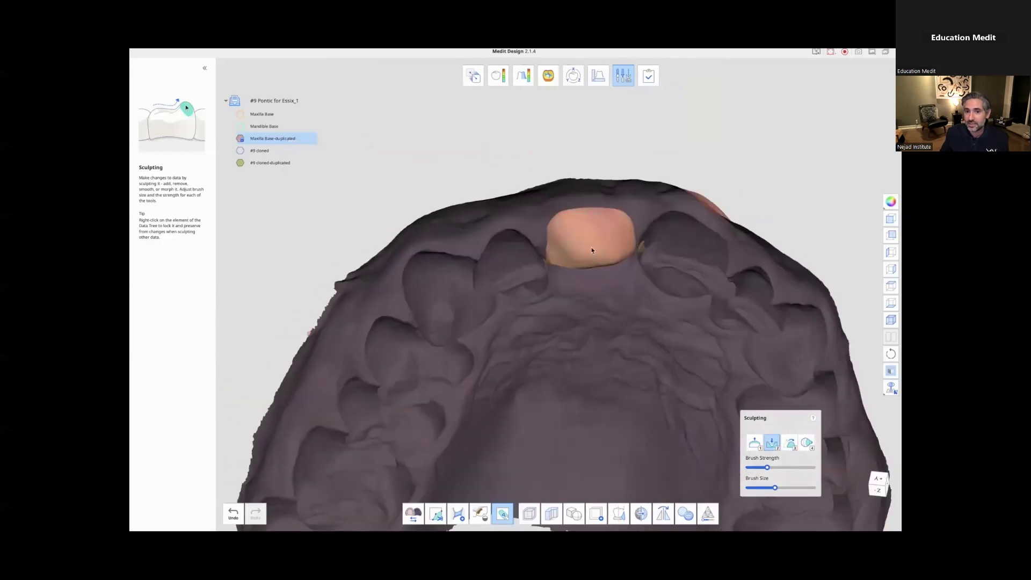
pyautogui.scroll(-3, 575, 243)
pyautogui.scroll(4, 575, 243)
pyautogui.keyDown('shift'); pyautogui.scroll(3, 575, 242); pyautogui.keyUp('shift')
pyautogui.moveTo(575, 242)
pyautogui.mouseDown()
pyautogui.moveTo(601, 228)
pyautogui.moveTo(631, 234)
pyautogui.moveTo(574, 237)
pyautogui.moveTo(558, 253)
pyautogui.moveTo(626, 213)
pyautogui.moveTo(657, 248)
pyautogui.mouseUp()
pyautogui.moveTo(492, 272); pyautogui.dragTo(511, 258, button='right')
pyautogui.moveTo(511, 258)
pyautogui.mouseDown()
pyautogui.moveTo(526, 231)
pyautogui.moveTo(532, 263)
pyautogui.moveTo(574, 268)
pyautogui.moveTo(543, 252)
pyautogui.moveTo(535, 274)
pyautogui.mouseUp()
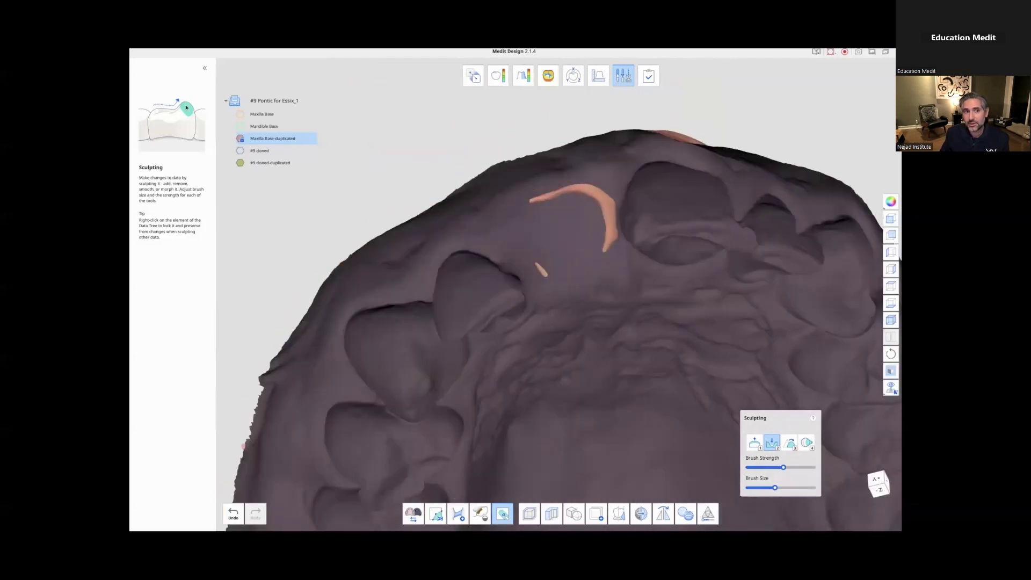
pyautogui.moveTo(537, 198); pyautogui.dragTo(607, 241)
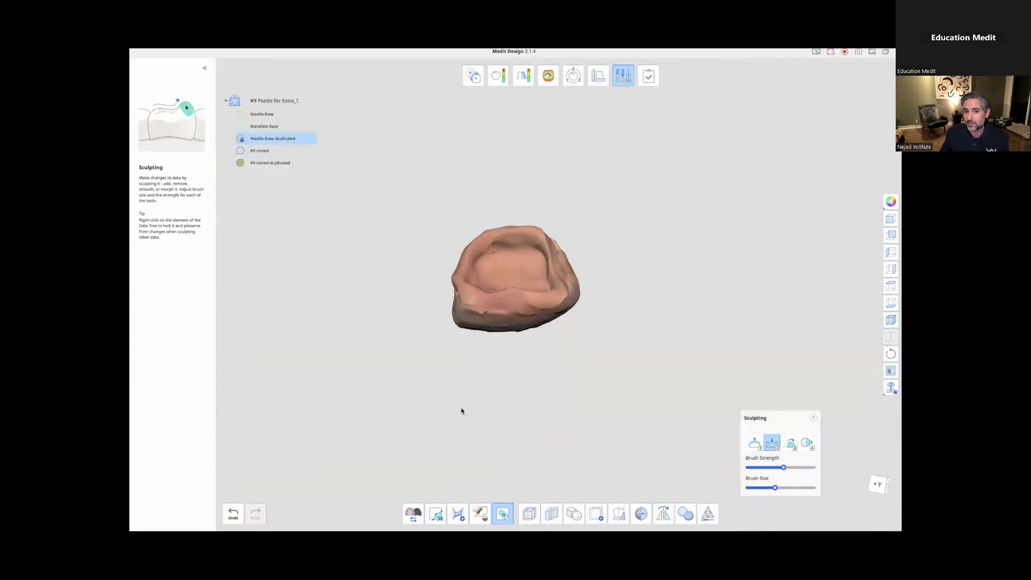
# Build up the hollow in the pontic's underside with the Add brush and smooth its surface and edges
pyautogui.moveTo(461, 410)
pyautogui.mouseDown(button='right')
pyautogui.moveTo(675, 403)
pyautogui.moveTo(473, 325)
pyautogui.mouseUp(button='right')
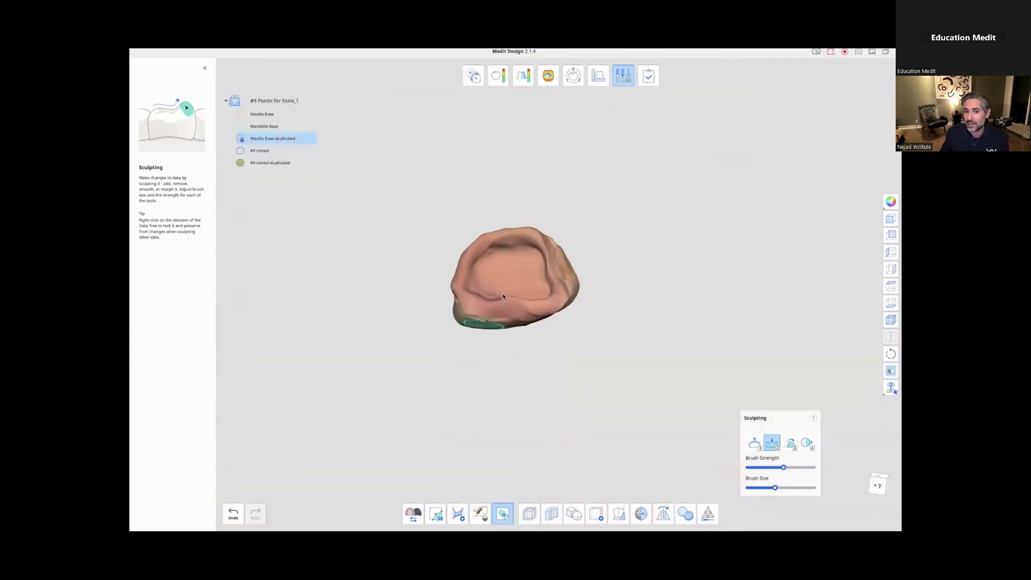
pyautogui.click(750, 443)
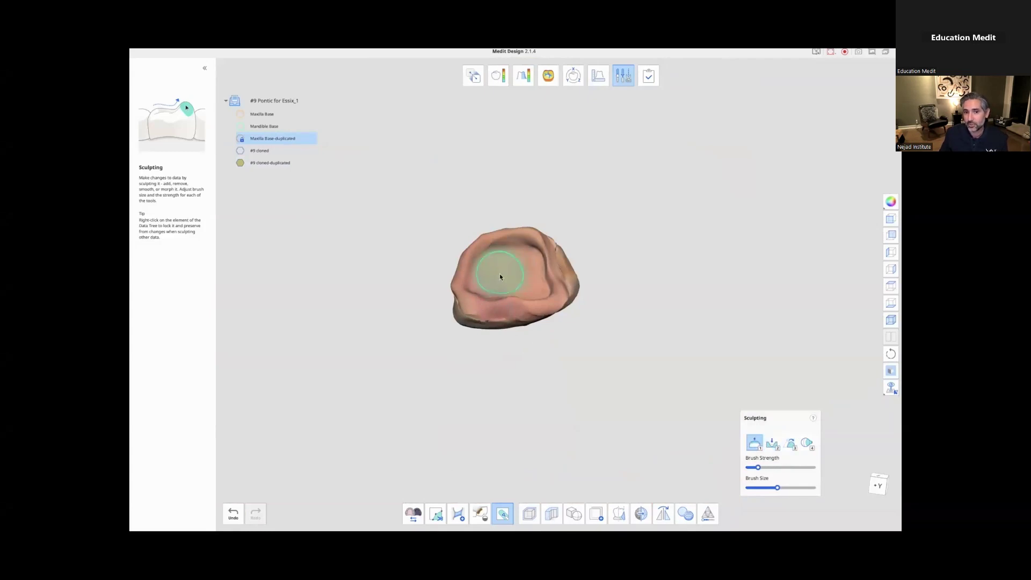
pyautogui.moveTo(380, 396)
pyautogui.mouseDown(button='right')
pyautogui.moveTo(629, 266)
pyautogui.moveTo(529, 300)
pyautogui.moveTo(427, 297)
pyautogui.moveTo(537, 312)
pyautogui.moveTo(520, 335)
pyautogui.moveTo(546, 301)
pyautogui.moveTo(551, 311)
pyautogui.mouseUp(button='right')
pyautogui.press('3')
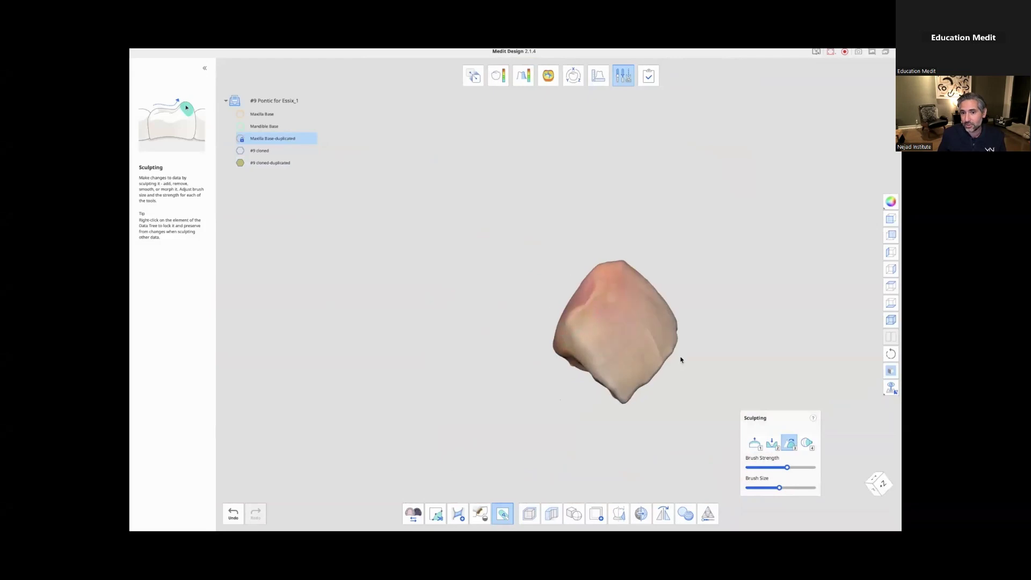
pyautogui.moveTo(680, 360); pyautogui.dragTo(354, 174, button='right')
# Show the duplicated maxilla, remove the pontic area still poking through the ridge, then hide the arch and smooth the pontic
pyautogui.click(240, 138)
pyautogui.moveTo(376, 301); pyautogui.dragTo(513, 499, button='right')
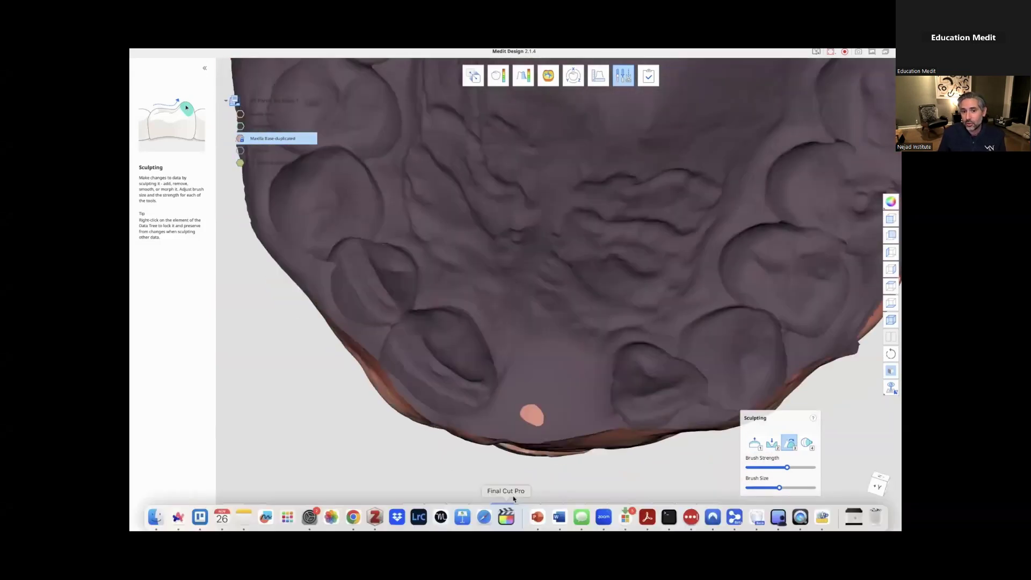
pyautogui.press('2')
pyautogui.click(240, 139)
pyautogui.moveTo(403, 284)
pyautogui.mouseDown(button='right')
pyautogui.moveTo(464, 223)
pyautogui.moveTo(501, 359)
pyautogui.mouseUp(button='right')
pyautogui.press('3')
pyautogui.moveTo(392, 411); pyautogui.dragTo(345, 164, button='right')
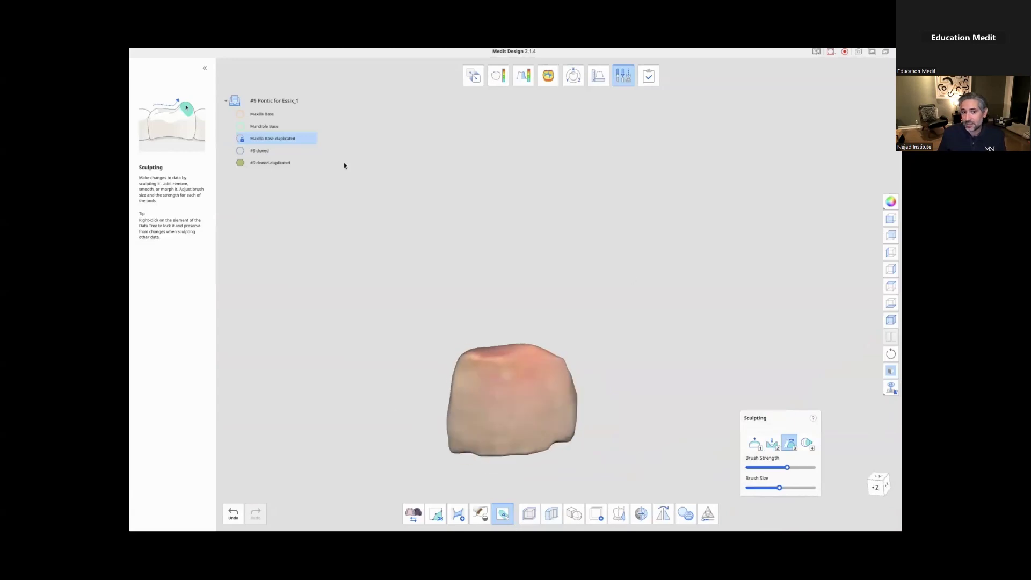
# Show the duplicated maxilla and morph the pontic's neck towards the gum line to close the facial gap
pyautogui.click(241, 139)
pyautogui.moveTo(336, 407)
pyautogui.mouseDown(button='right')
pyautogui.moveTo(549, 456)
pyautogui.moveTo(542, 478)
pyautogui.mouseUp(button='right')
pyautogui.press('4')
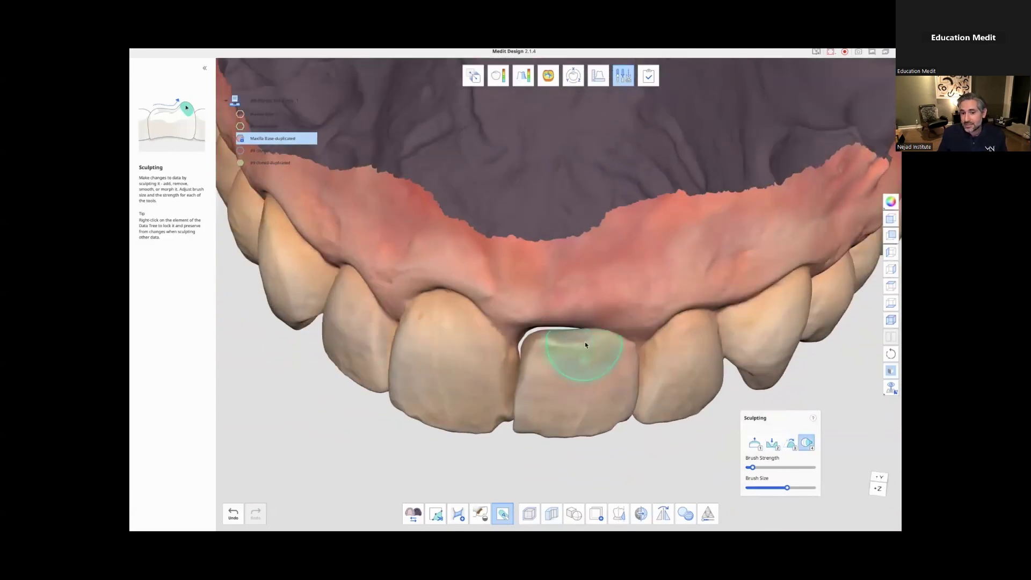
pyautogui.keyDown('shift'); pyautogui.scroll(2, 585, 341); pyautogui.keyUp('shift')
pyautogui.moveTo(778, 398)
pyautogui.mouseDown(button='right')
pyautogui.moveTo(723, 387)
pyautogui.moveTo(589, 451)
pyautogui.moveTo(721, 395)
pyautogui.mouseUp(button='right')
# Remove the small area of the reshaped pontic that protrudes through the ridge's inner side
pyautogui.moveTo(606, 286)
pyautogui.mouseDown(button='right')
pyautogui.moveTo(610, 435)
pyautogui.moveTo(567, 301)
pyautogui.moveTo(628, 444)
pyautogui.moveTo(294, 407)
pyautogui.moveTo(477, 246)
pyautogui.mouseUp(button='right')
pyautogui.press('2')
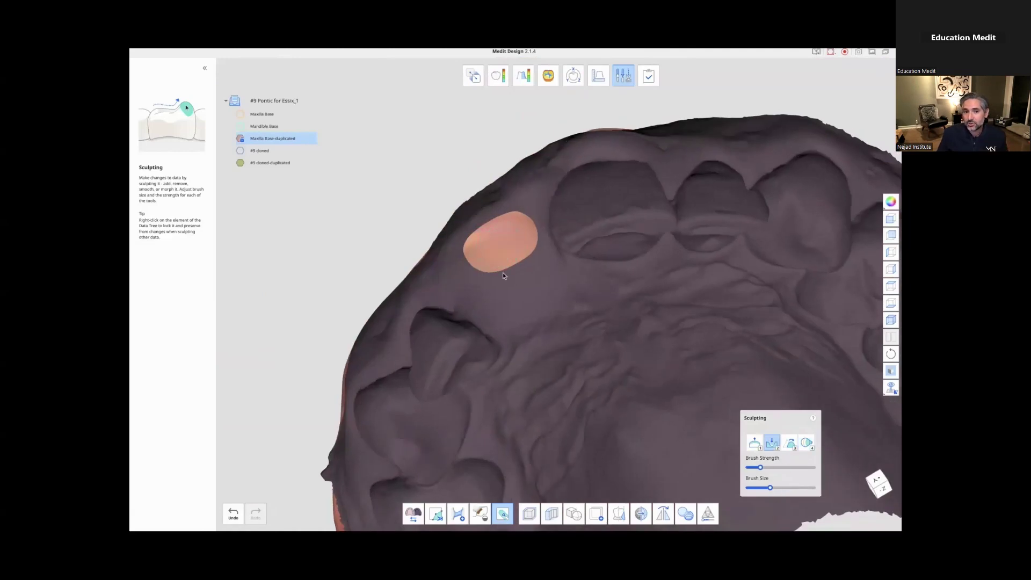
pyautogui.moveTo(501, 234)
pyautogui.mouseDown()
pyautogui.moveTo(513, 239)
pyautogui.moveTo(477, 244)
pyautogui.mouseUp()
pyautogui.moveTo(308, 275); pyautogui.dragTo(440, 242, button='right')
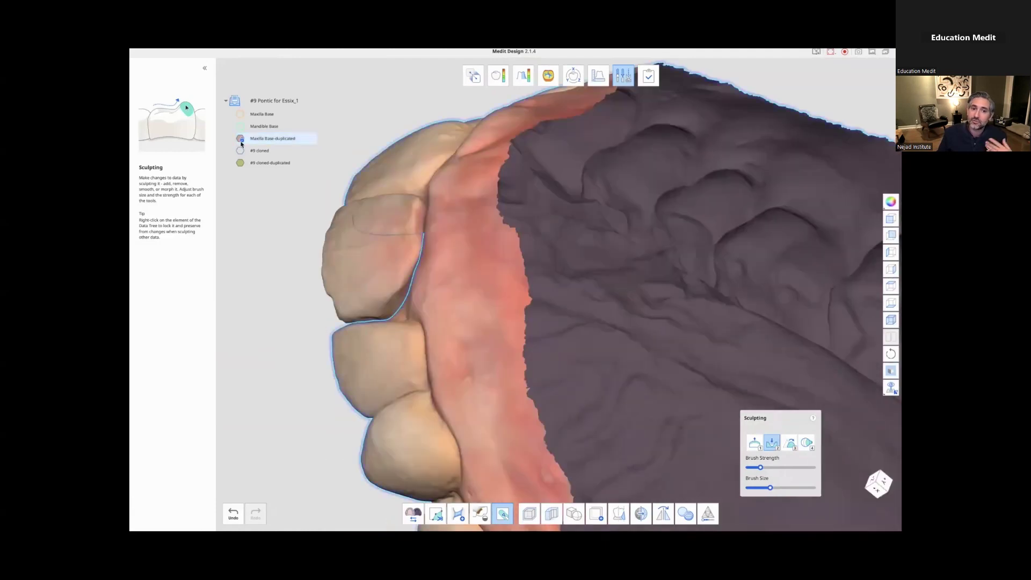
# Hide the duplicated maxilla, smooth the pontic's base, and show the arch again to check the fit
pyautogui.click(240, 139)
pyautogui.moveTo(396, 214); pyautogui.dragTo(530, 193, button='right')
pyautogui.press('3')
pyautogui.moveTo(353, 384)
pyautogui.mouseDown(button='right')
pyautogui.moveTo(361, 274)
pyautogui.moveTo(211, 209)
pyautogui.mouseUp(button='right')
pyautogui.click(240, 138)
pyautogui.moveTo(497, 433); pyautogui.dragTo(597, 416, button='right')
pyautogui.scroll(-3, 596, 416)
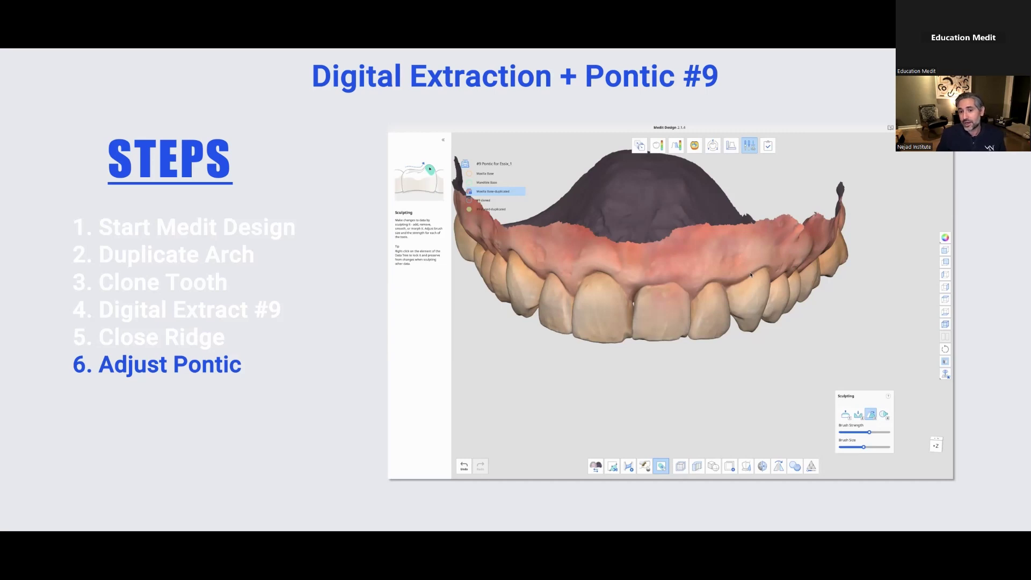
# Select a narrow horizontal band across the middle of the tooth's lingual surface with a polyline selection in the Duplicate tool
pyautogui.press('Right')
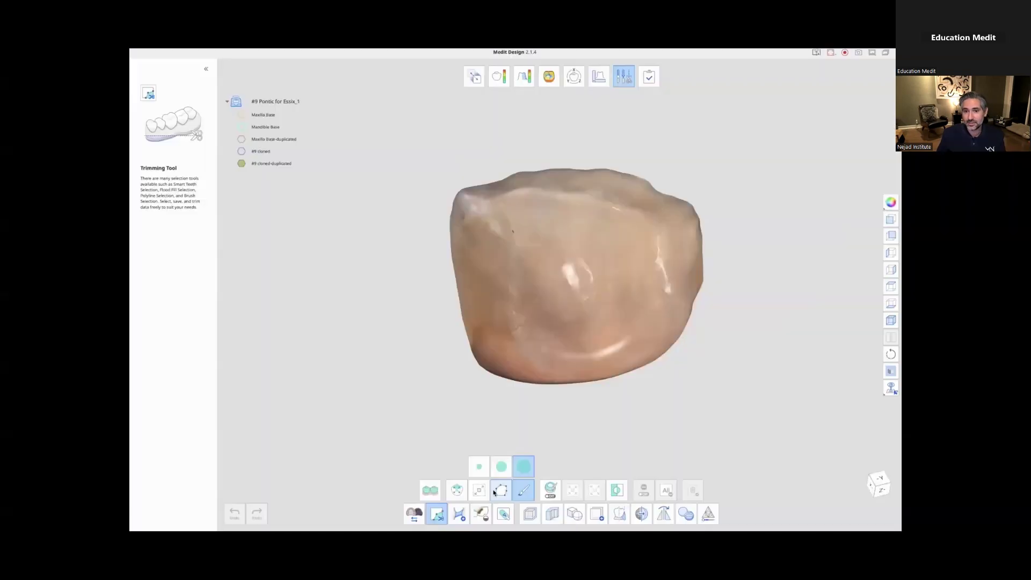
pyautogui.click(659, 448)
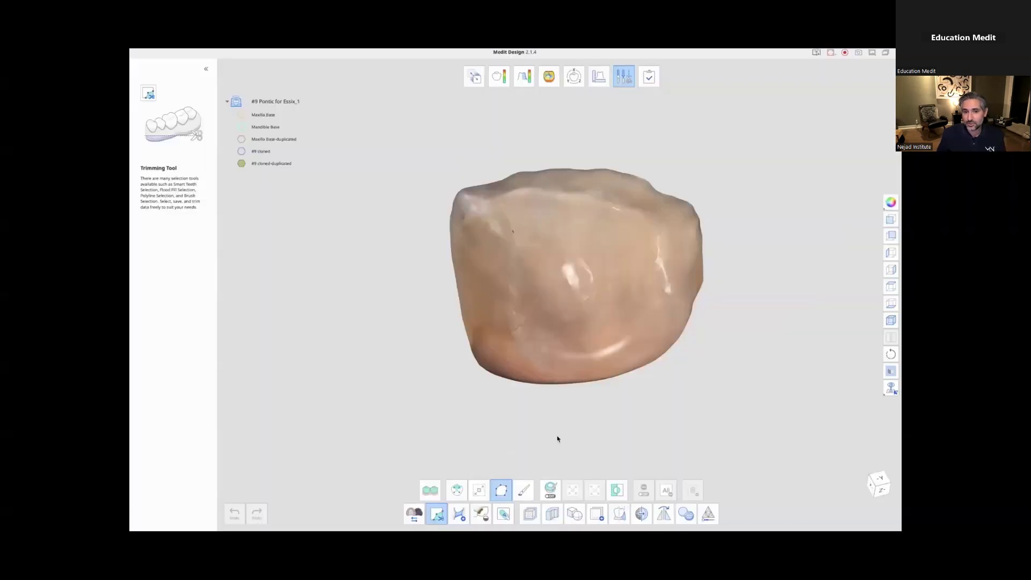
pyautogui.click(597, 514)
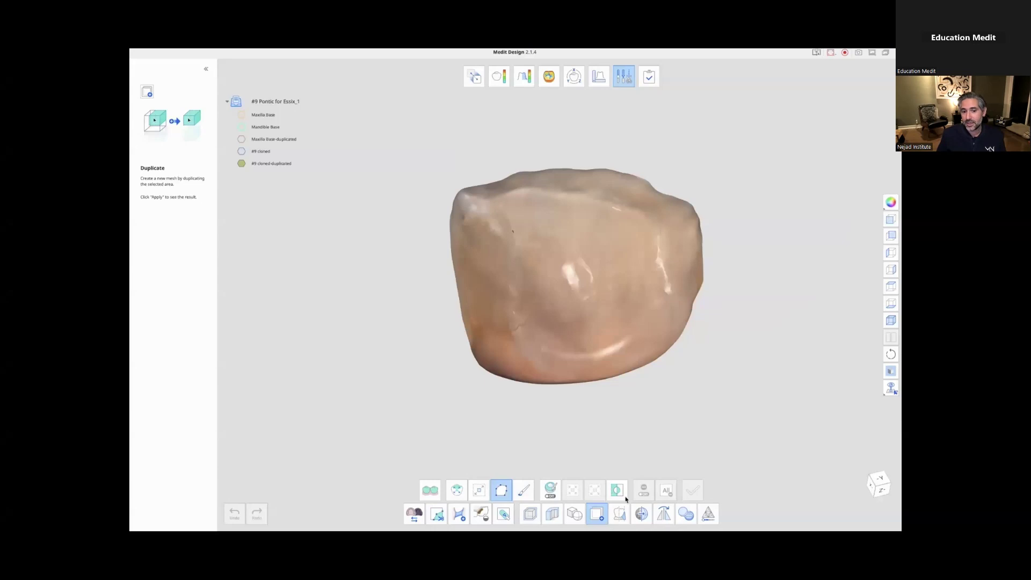
pyautogui.click(738, 255)
pyautogui.click(736, 287)
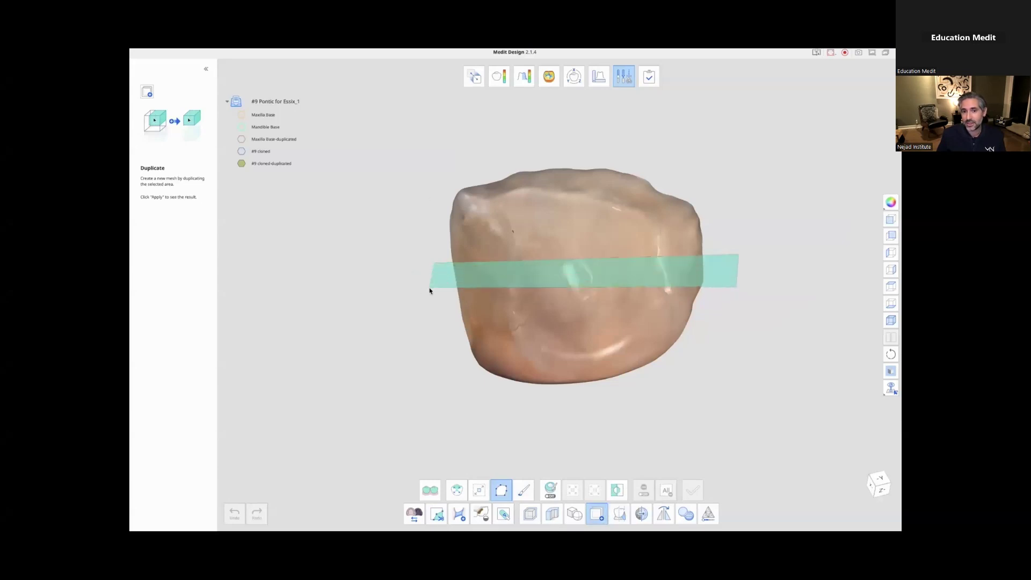
pyautogui.doubleClick(432, 290)
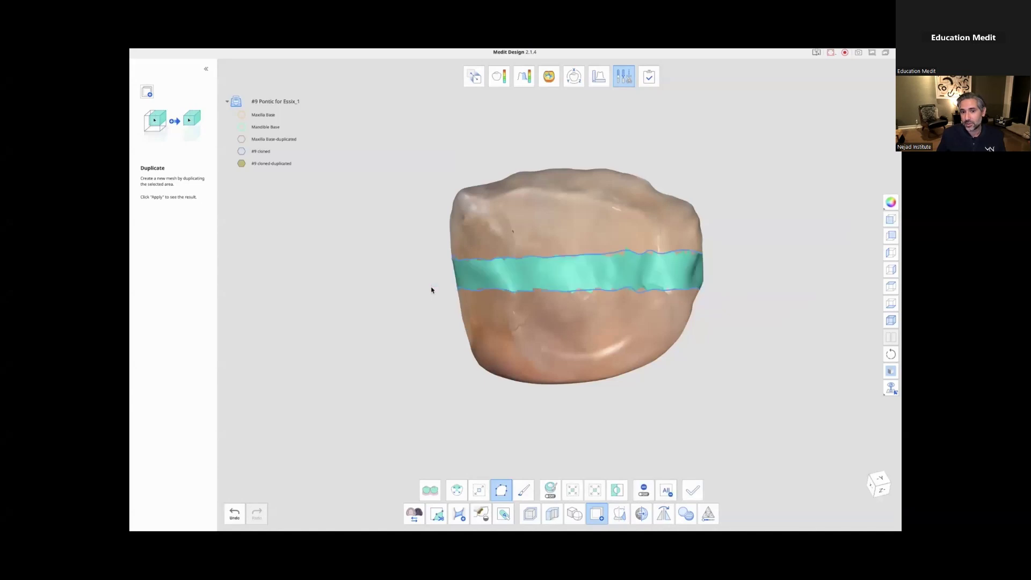
# Brush away the selection on the facial and side surfaces and duplicate the remaining lingual strip as a new mesh
pyautogui.click(524, 488)
pyautogui.moveTo(755, 308)
pyautogui.mouseDown(button='right')
pyautogui.moveTo(629, 320)
pyautogui.moveTo(586, 139)
pyautogui.mouseUp(button='right')
pyautogui.moveTo(571, 297)
pyautogui.mouseDown()
pyautogui.moveTo(732, 292)
pyautogui.moveTo(594, 294)
pyautogui.mouseUp()
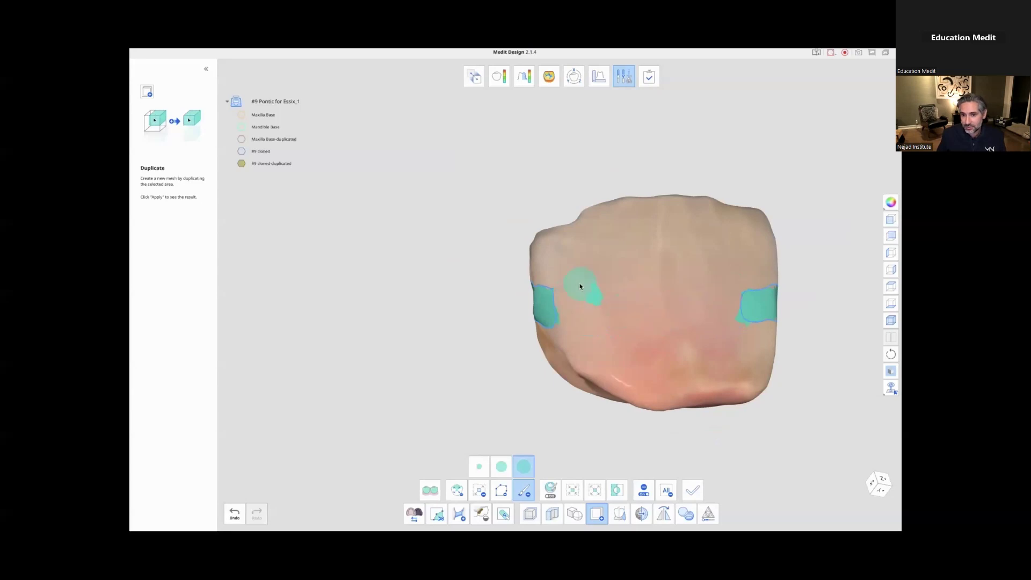
pyautogui.moveTo(555, 316)
pyautogui.mouseDown(button='right')
pyautogui.moveTo(623, 320)
pyautogui.moveTo(546, 306)
pyautogui.moveTo(511, 280)
pyautogui.moveTo(764, 240)
pyautogui.moveTo(849, 283)
pyautogui.moveTo(631, 283)
pyautogui.mouseUp(button='right')
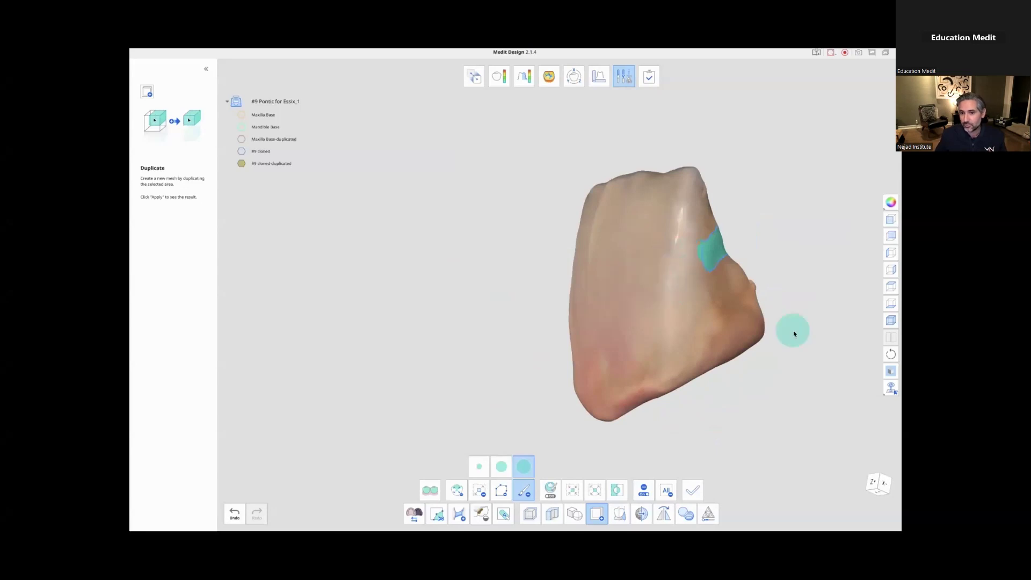
pyautogui.moveTo(795, 329); pyautogui.dragTo(651, 259, button='right')
pyautogui.moveTo(787, 185); pyautogui.dragTo(812, 352, button='right')
pyautogui.click(701, 485)
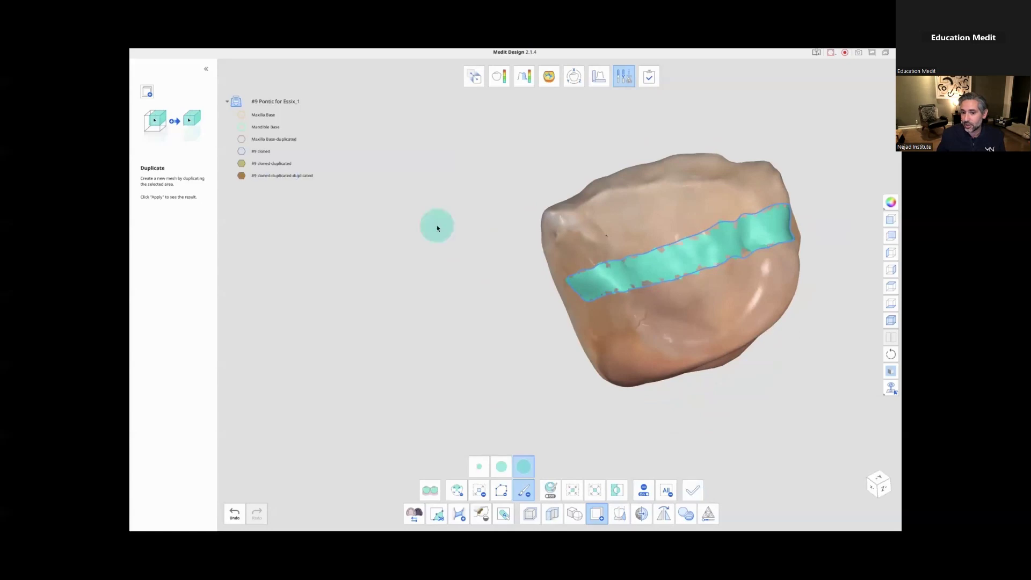
# Rename the duplicated strip mesh as Retention Groove
pyautogui.rightClick(275, 175)
pyautogui.click(287, 216)
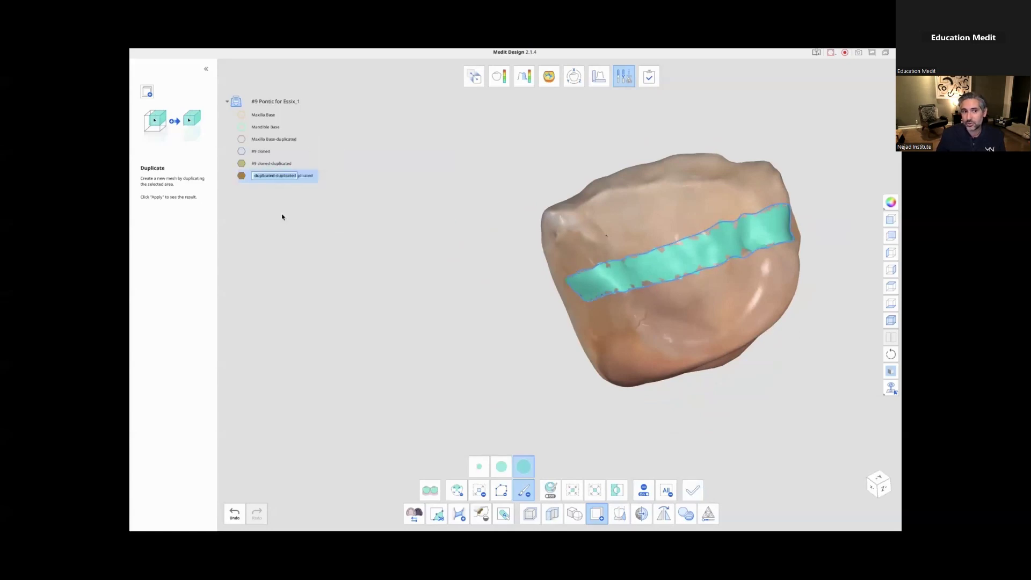
pyautogui.write('Retention Groove')
pyautogui.press('Return')
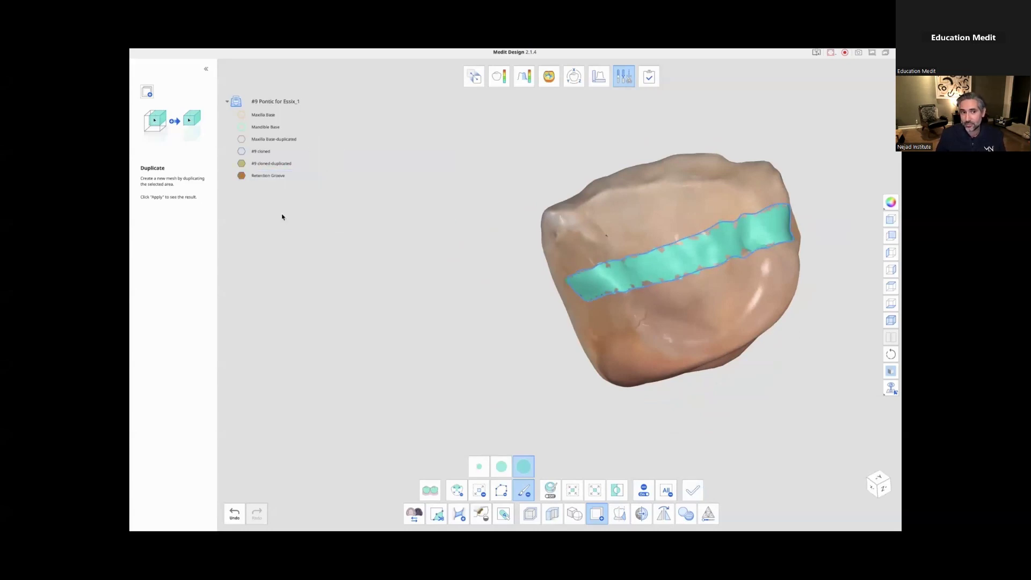
# Create an offset copy of the Retention Groove mesh at a distance of about 0.4 mm
pyautogui.click(616, 513)
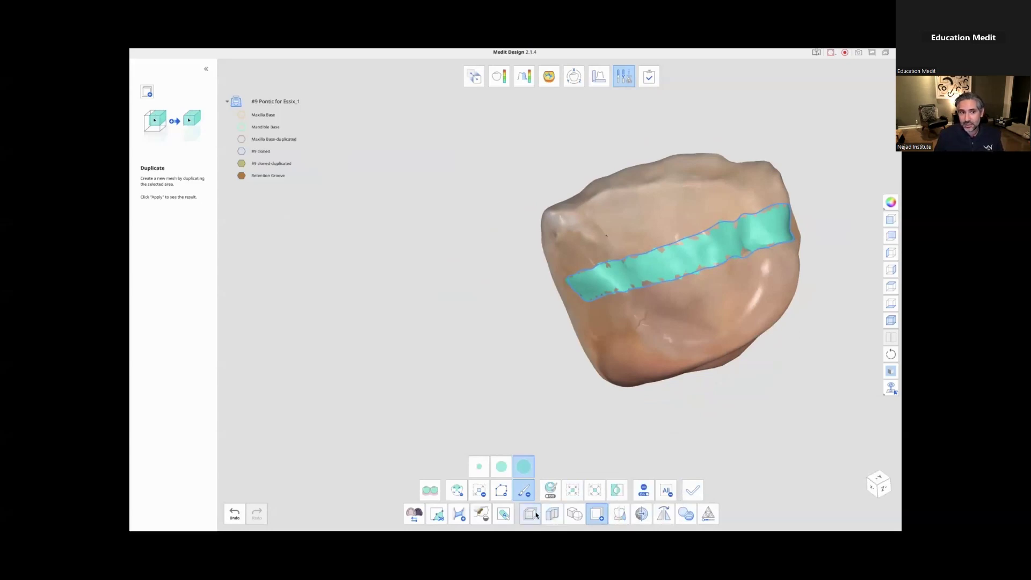
pyautogui.click(636, 207)
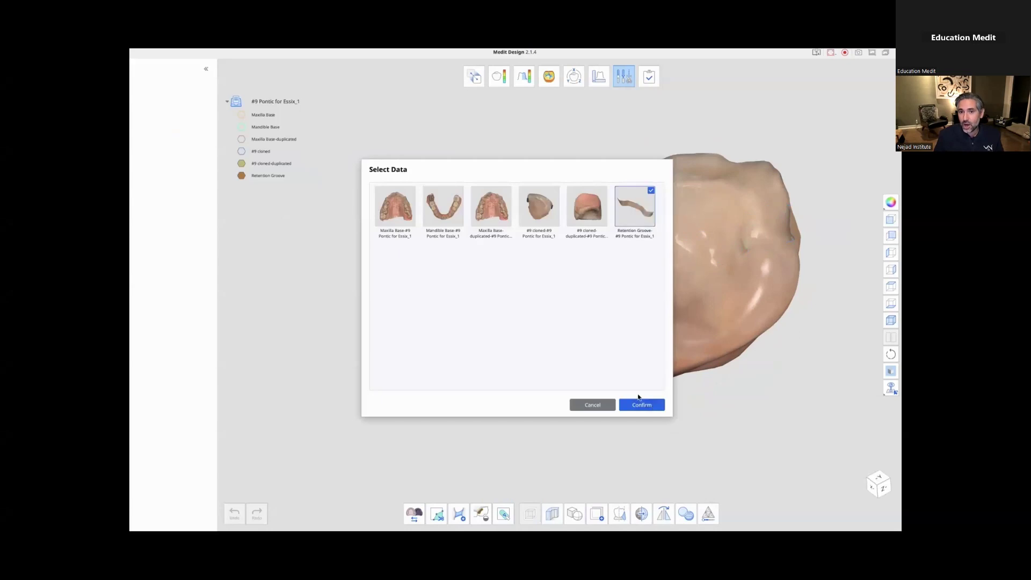
pyautogui.click(635, 404)
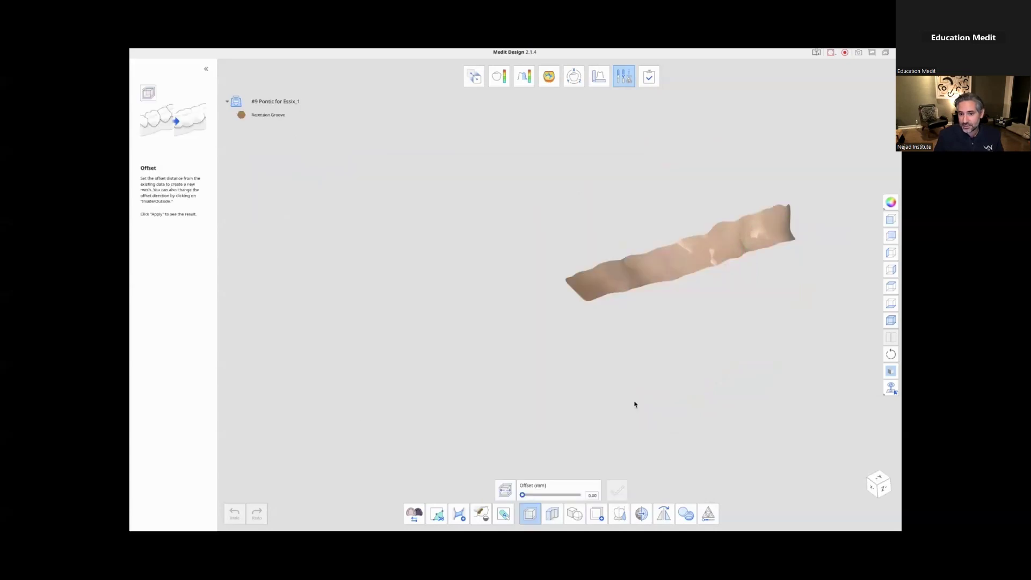
pyautogui.click(499, 493)
pyautogui.moveTo(524, 495); pyautogui.dragTo(525, 497)
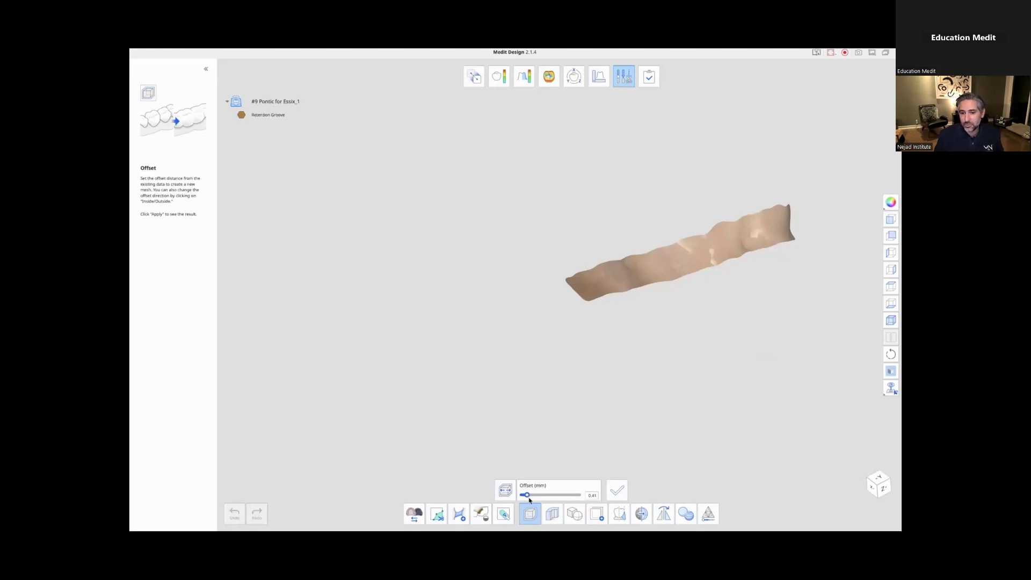
pyautogui.moveTo(621, 446); pyautogui.dragTo(522, 334, button='right')
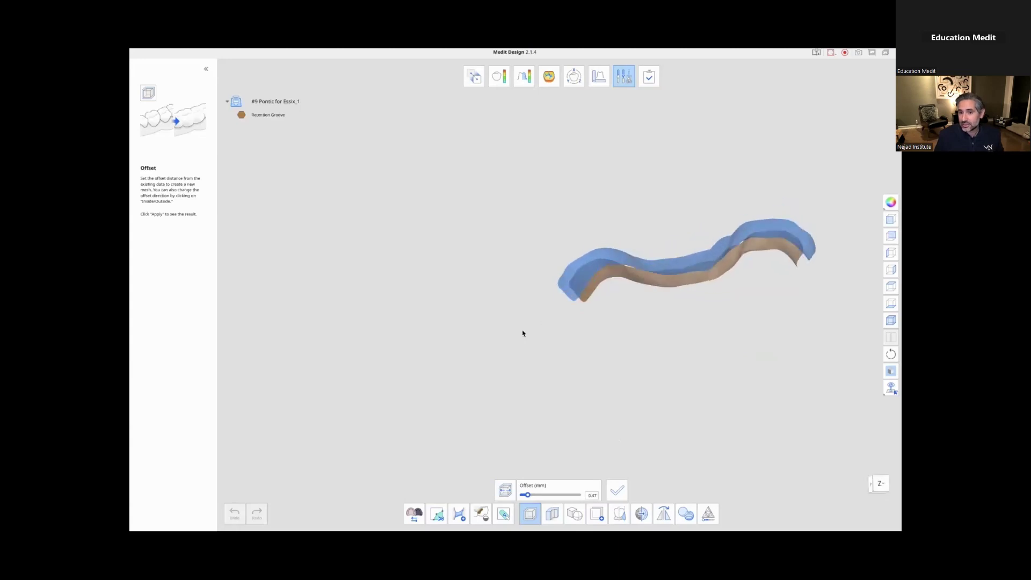
pyautogui.click(617, 490)
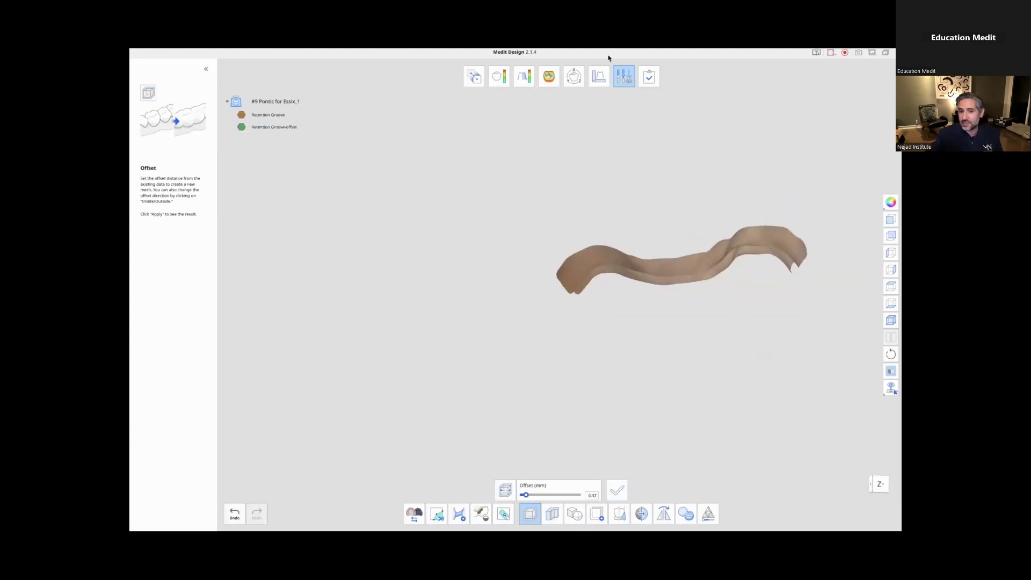
# Leave the Offset tool, hide the original Retention Groove strip, and make Retention Groove-offset fully opaque
pyautogui.click(623, 80)
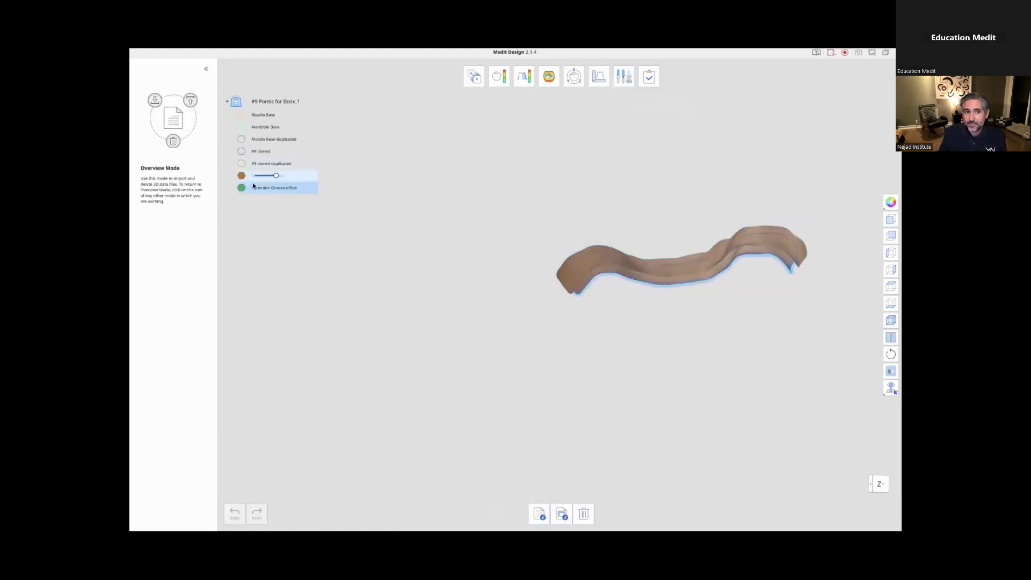
pyautogui.click(240, 176)
pyautogui.moveTo(266, 189)
pyautogui.moveTo(278, 187)
pyautogui.mouseDown()
pyautogui.moveTo(266, 188)
pyautogui.moveTo(296, 187)
pyautogui.mouseUp()
# Thicken the Retention Groove-offset mesh by 1 mm
pyautogui.click(623, 76)
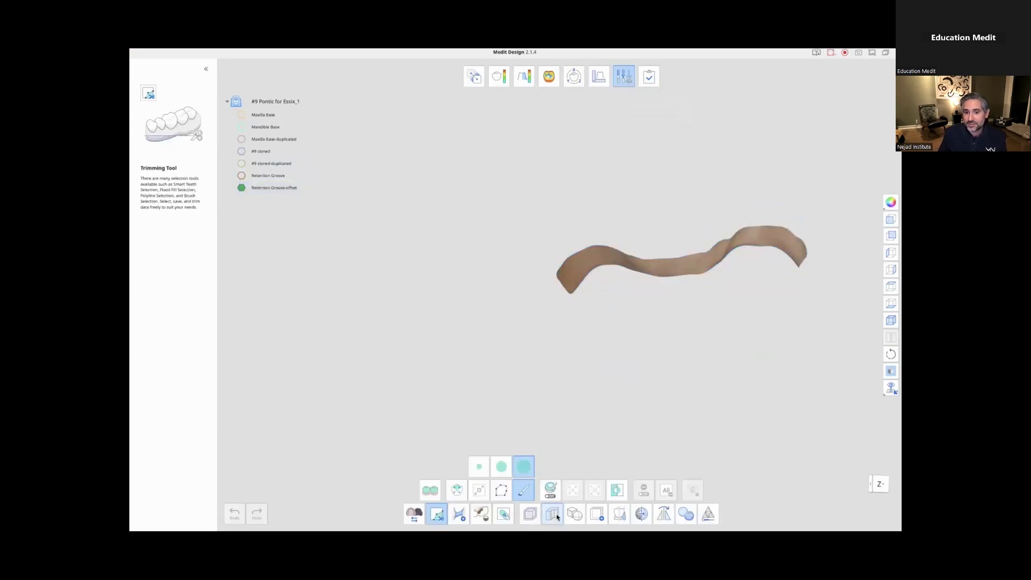
pyautogui.click(574, 514)
pyautogui.click(396, 269)
pyautogui.click(635, 409)
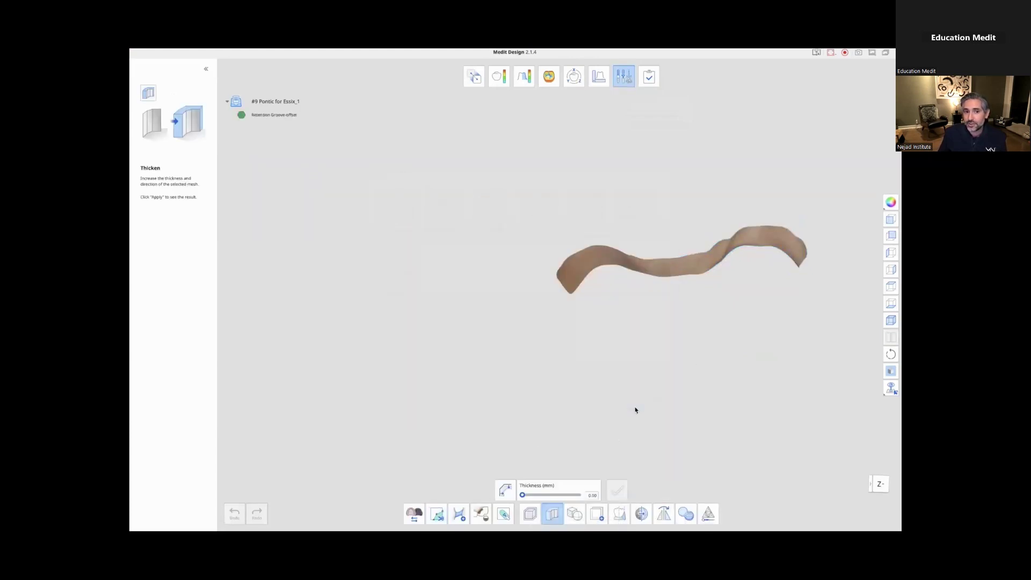
pyautogui.click(509, 491)
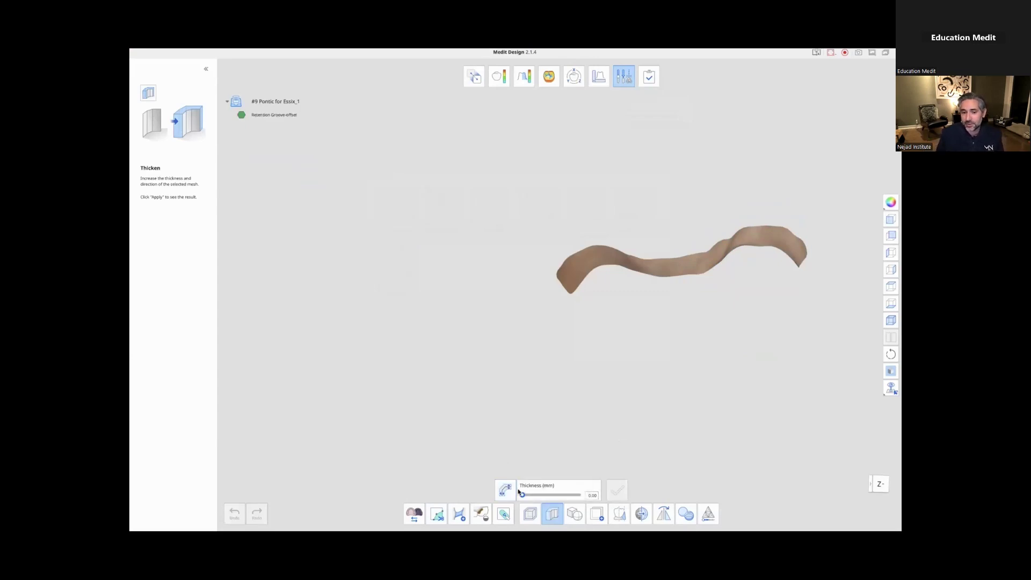
pyautogui.click(508, 490)
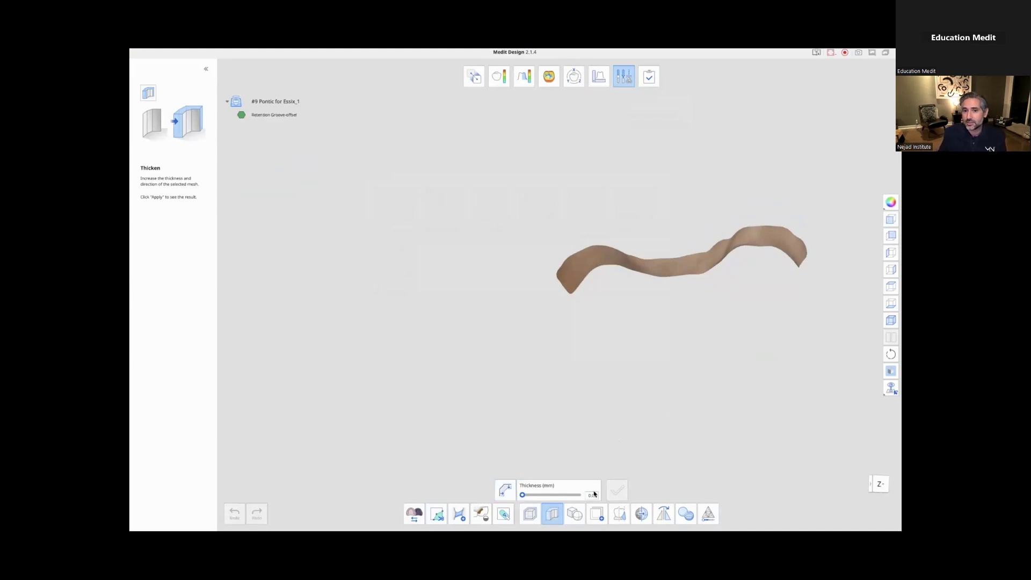
pyautogui.click(617, 492)
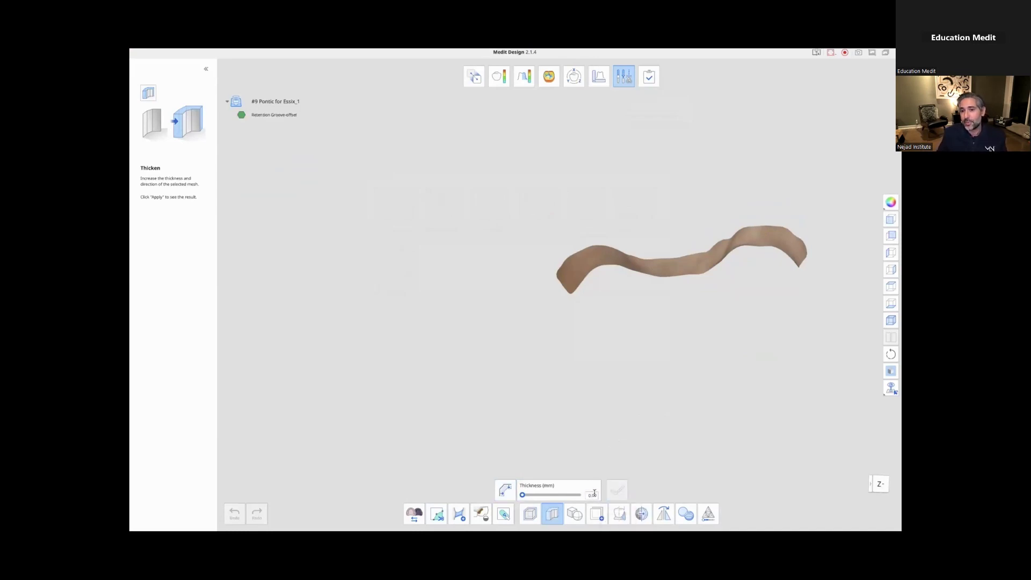
pyautogui.write('1')
pyautogui.click(617, 492)
pyautogui.moveTo(623, 408); pyautogui.dragTo(622, 492, button='right')
pyautogui.moveTo(614, 327); pyautogui.dragTo(607, 418, button='right')
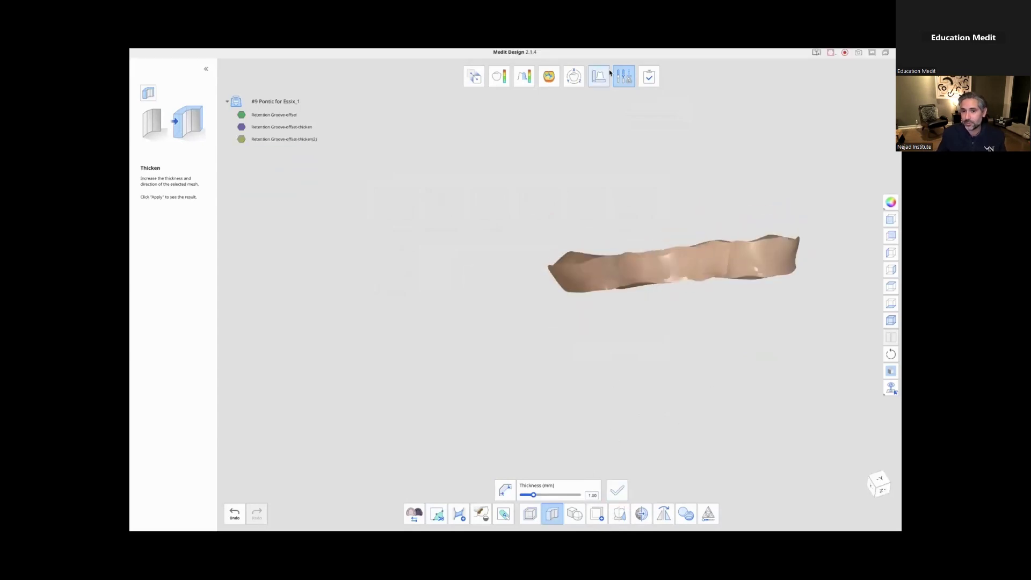
# Leave Thicken, hide Retention Groove-offset and Retention Groove-offset-thicken, and show #9 cloned-duplicated together with the second thickened strip
pyautogui.click(620, 76)
pyautogui.click(241, 199)
pyautogui.click(241, 188)
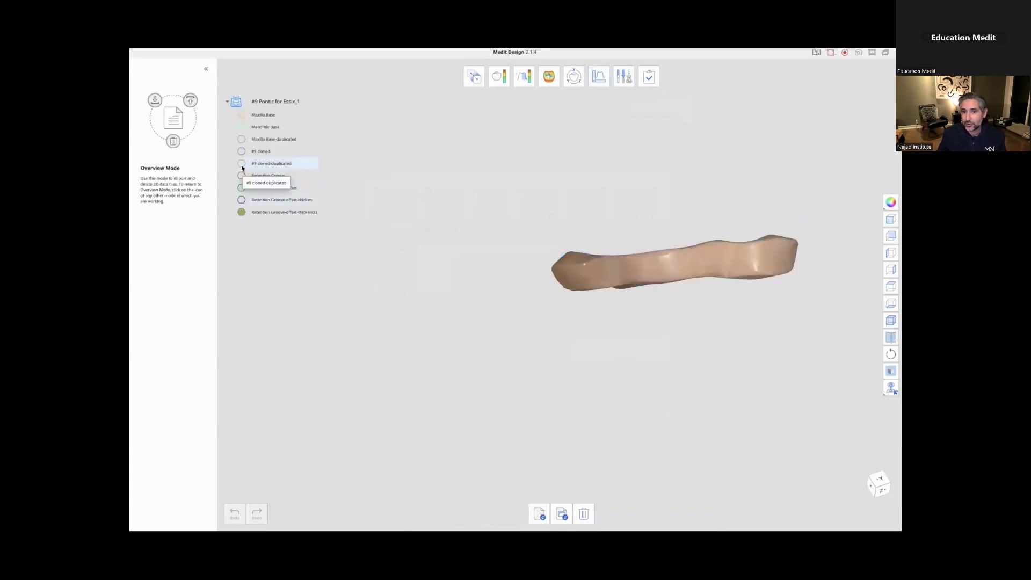
pyautogui.click(241, 163)
pyautogui.moveTo(504, 319)
pyautogui.mouseDown(button='right')
pyautogui.moveTo(306, 299)
pyautogui.moveTo(279, 387)
pyautogui.moveTo(734, 306)
pyautogui.moveTo(520, 331)
pyautogui.mouseUp(button='right')
# Cut the second thickened groove strip out of #9 cloned-duplicated with a Boolean Cut, using the pontic as A and the strip as B
pyautogui.click(624, 76)
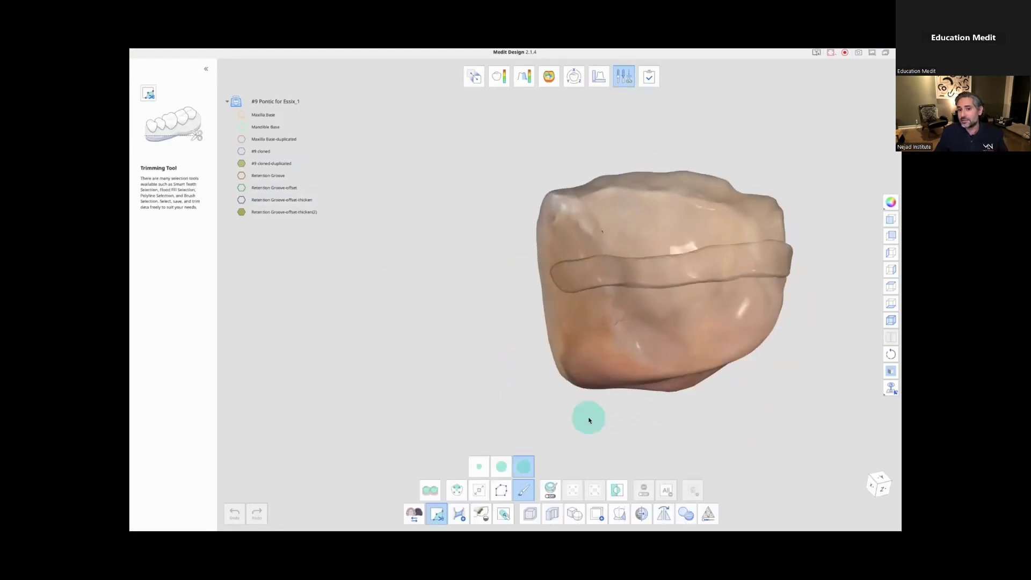
pyautogui.click(575, 513)
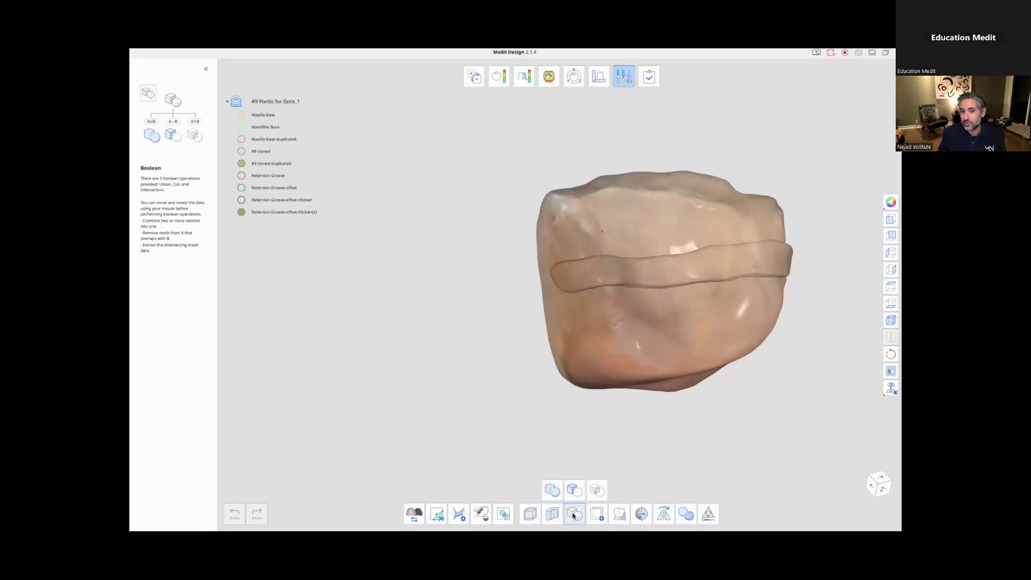
pyautogui.click(574, 490)
pyautogui.click(469, 265)
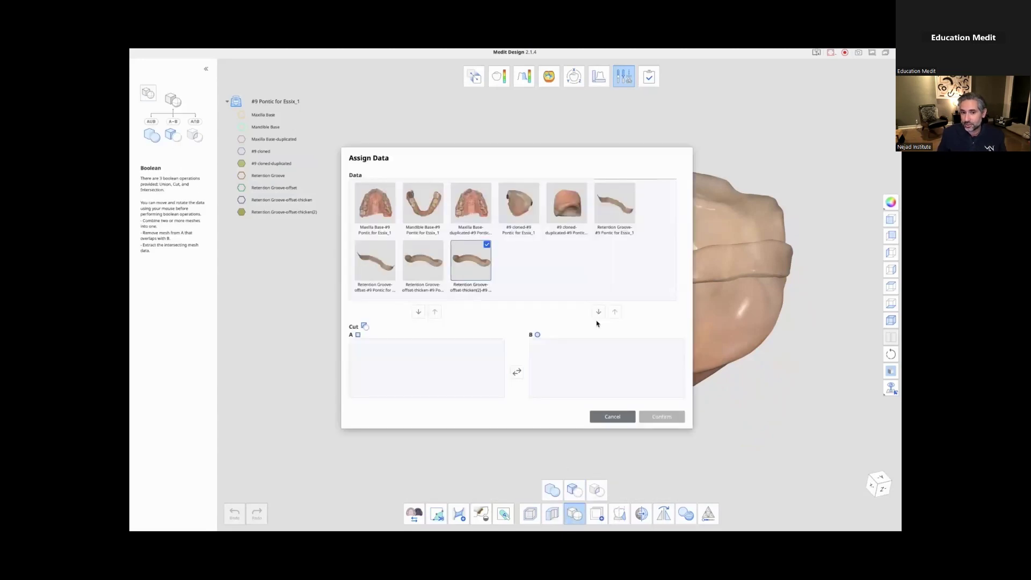
pyautogui.click(598, 312)
pyautogui.click(564, 201)
pyautogui.click(418, 312)
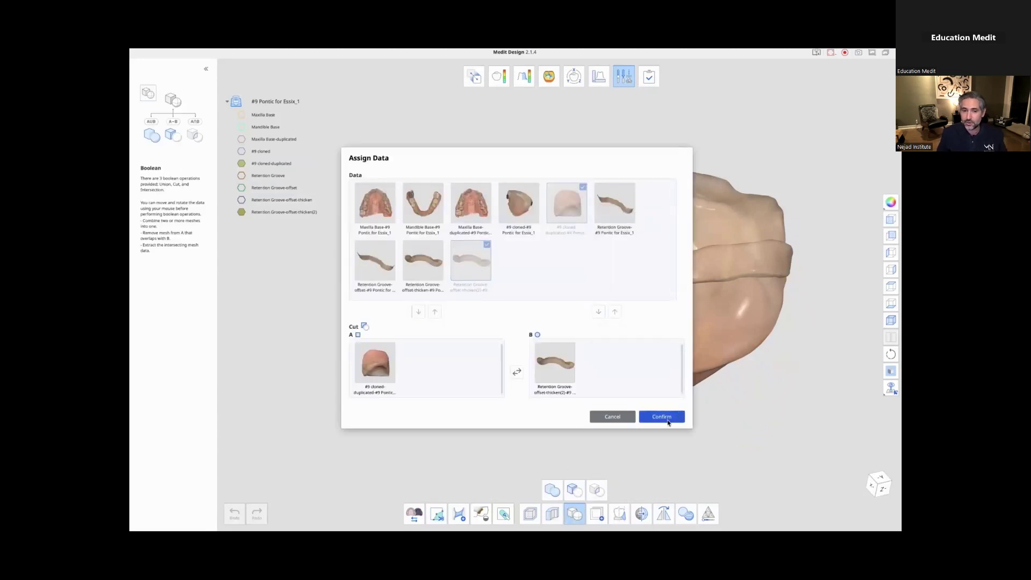
pyautogui.click(663, 417)
# Rename the mesh produced by the Boolean cut as #9 Pontic with retention groove
pyautogui.rightClick(256, 224)
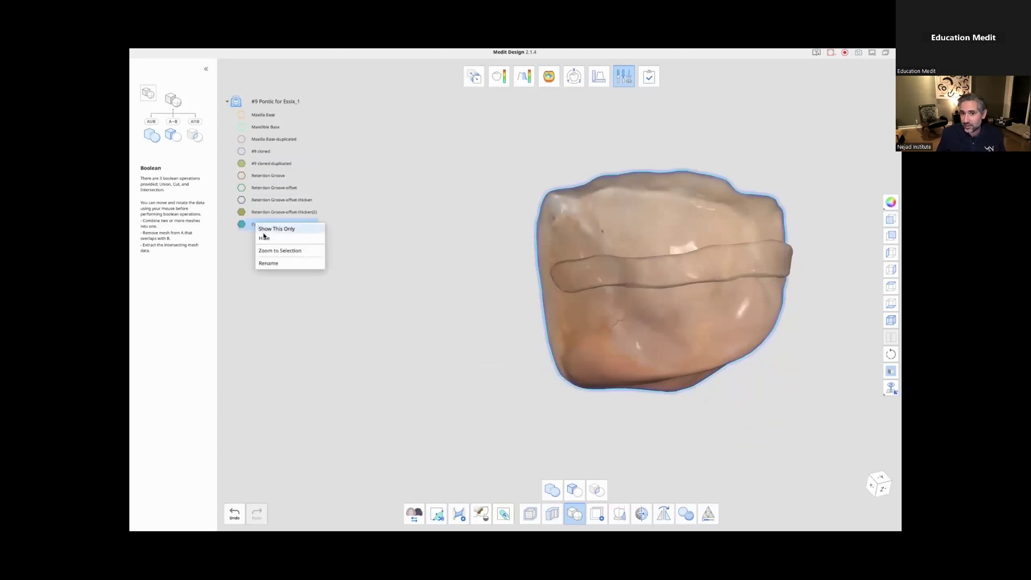
pyautogui.click(266, 263)
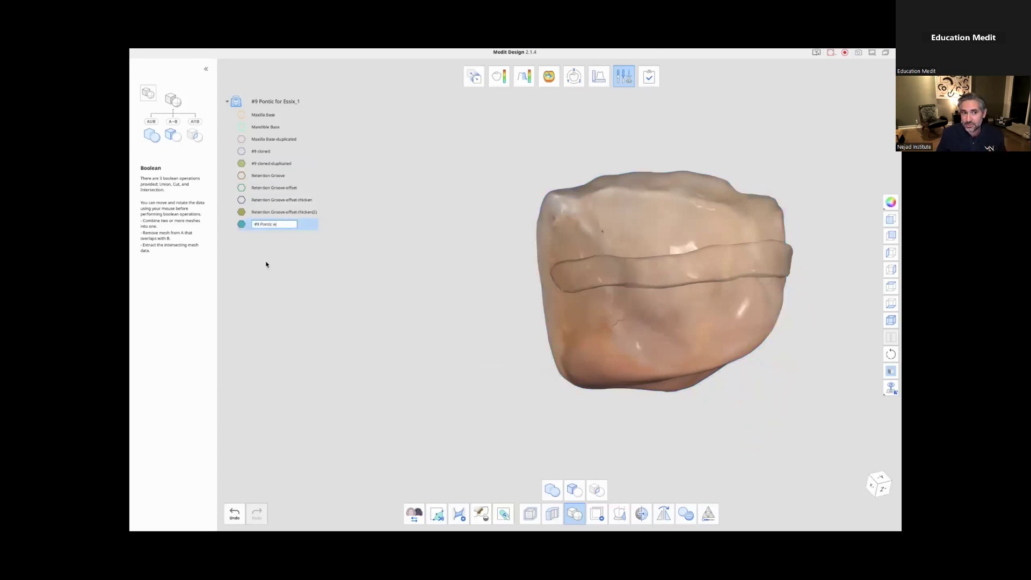
pyautogui.write('oove')
pyautogui.press('Return')
# Hide the thickened groove strip and #9 cloned-duplicated, and show Maxilla Base-duplicated around the grooved pontic
pyautogui.click(242, 212)
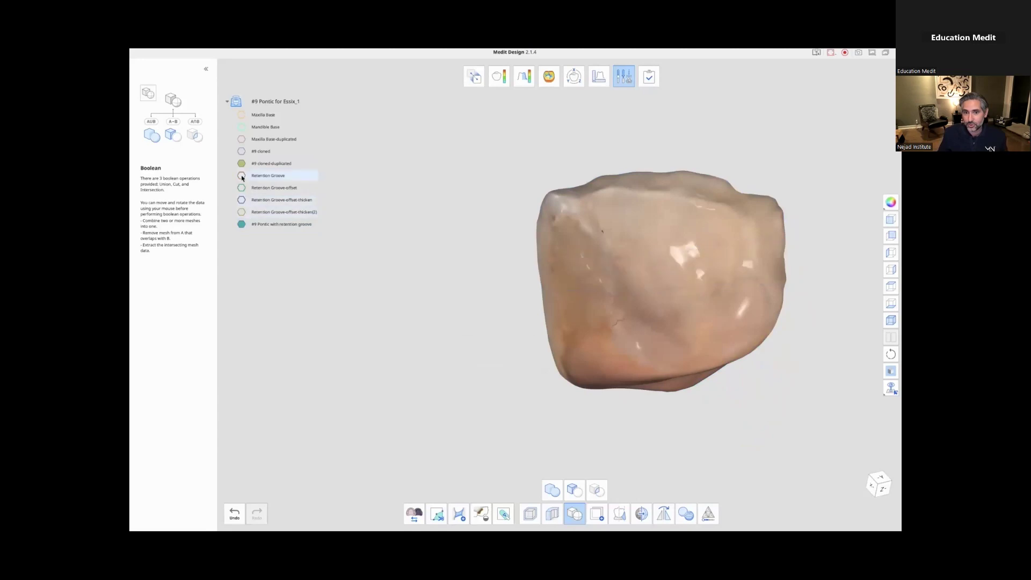
pyautogui.click(241, 164)
pyautogui.moveTo(478, 389); pyautogui.dragTo(548, 395, button='right')
pyautogui.click(241, 139)
pyautogui.scroll(-3, 354, 200)
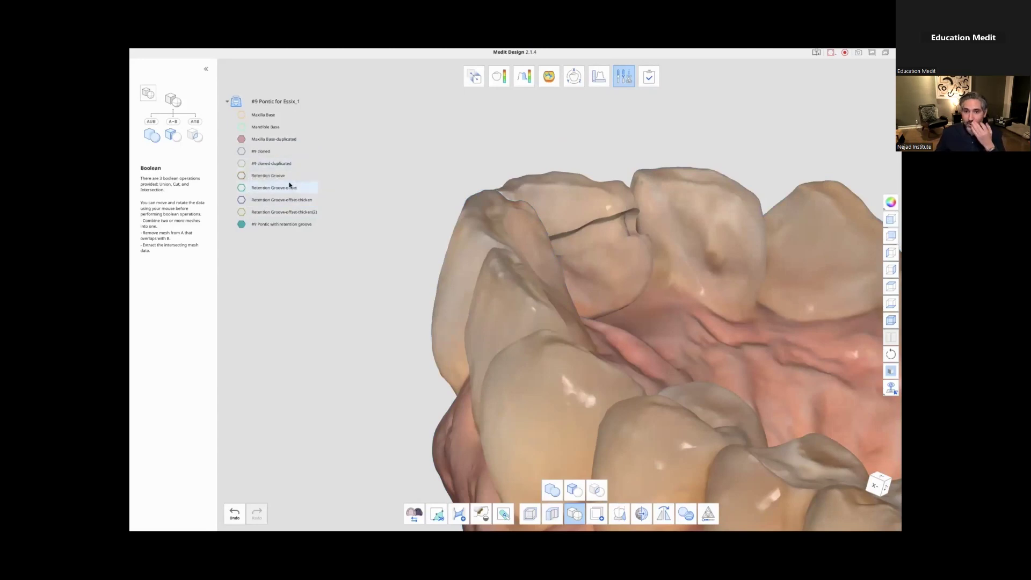
# Rename the Maxilla Base-duplicated mesh as Maxilla - #9 Extraction
pyautogui.click(241, 140)
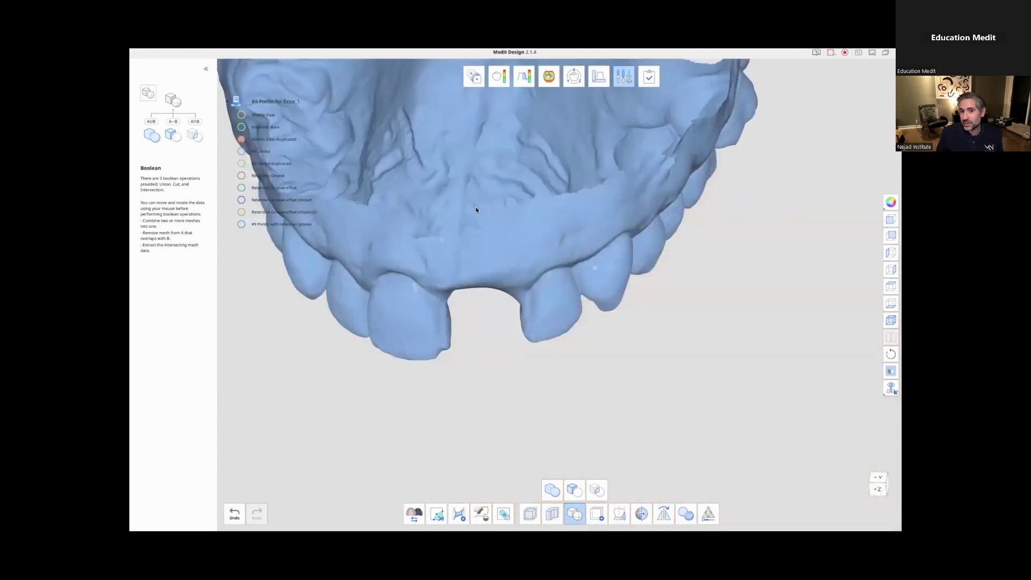
pyautogui.rightClick(283, 142)
pyautogui.click(296, 172)
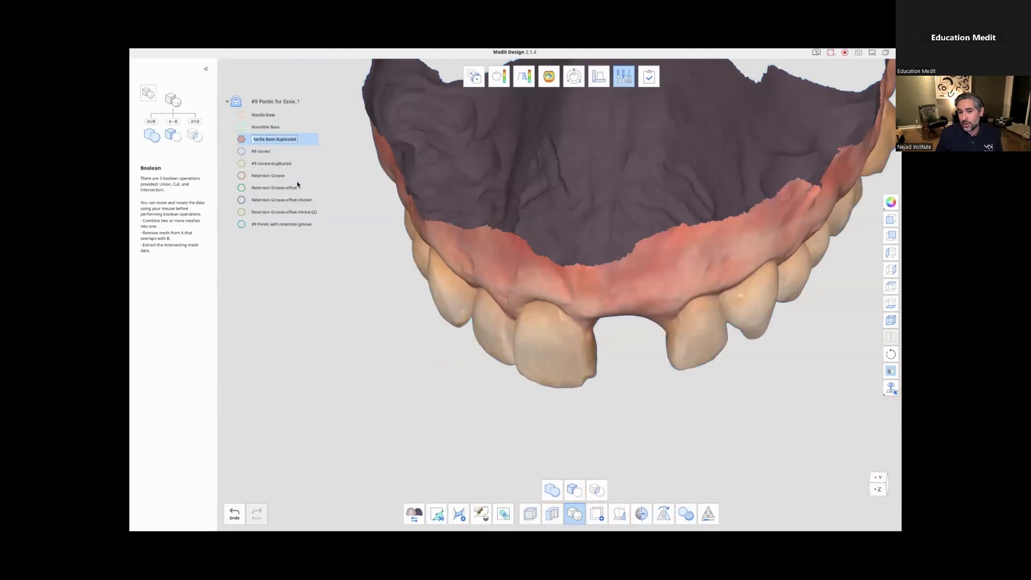
pyautogui.write('Maxilla -')
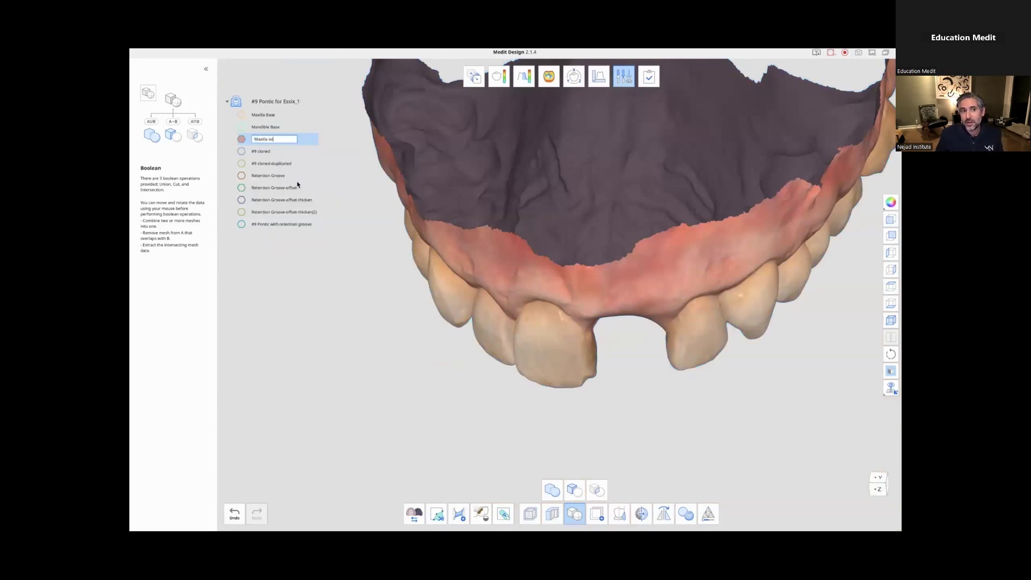
pyautogui.write('raction')
pyautogui.press('Return')
# Insert Final into the grooved pontic's name so it reads #9 Final Pontic with retention groove
pyautogui.rightClick(274, 224)
pyautogui.click(285, 229)
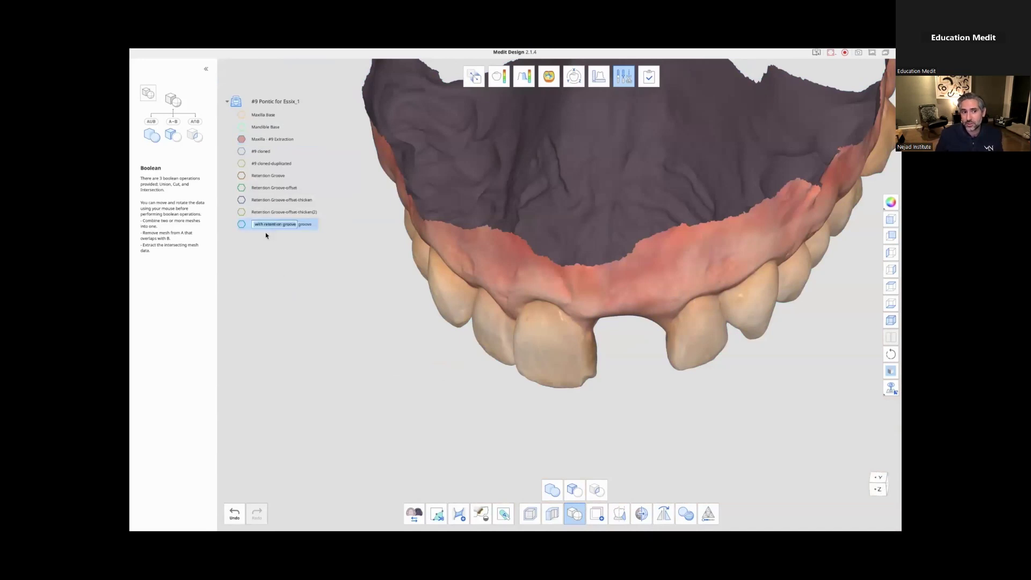
pyautogui.moveTo(259, 225); pyautogui.dragTo(241, 226)
pyautogui.click(258, 225)
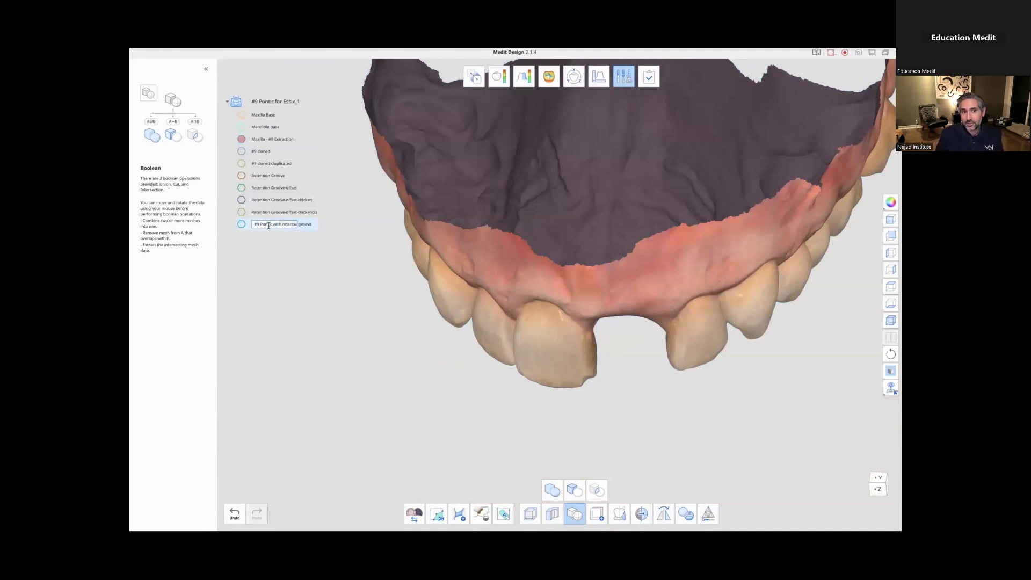
pyautogui.write('Final')
pyautogui.press('Return')
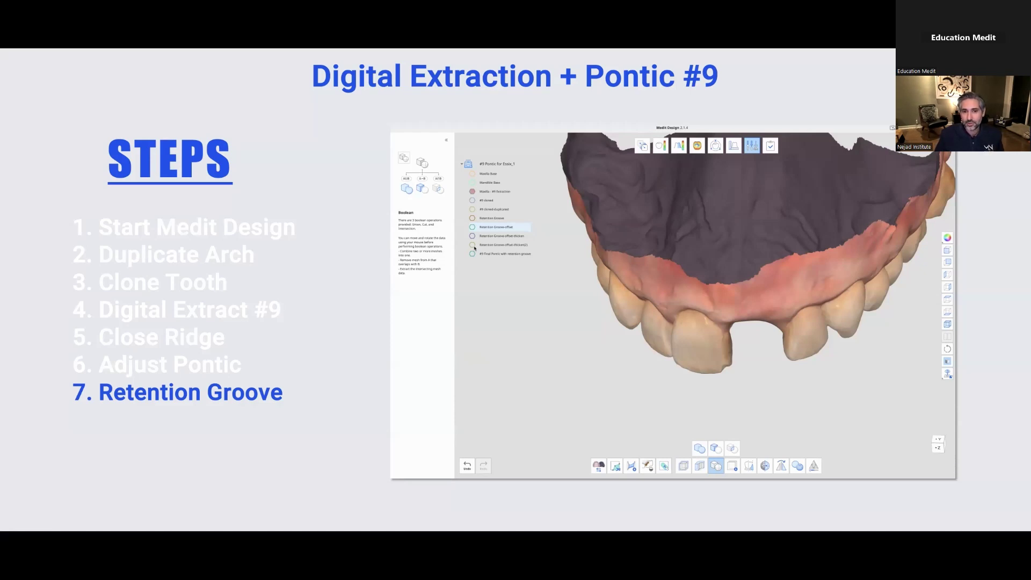
pyautogui.press('Right')
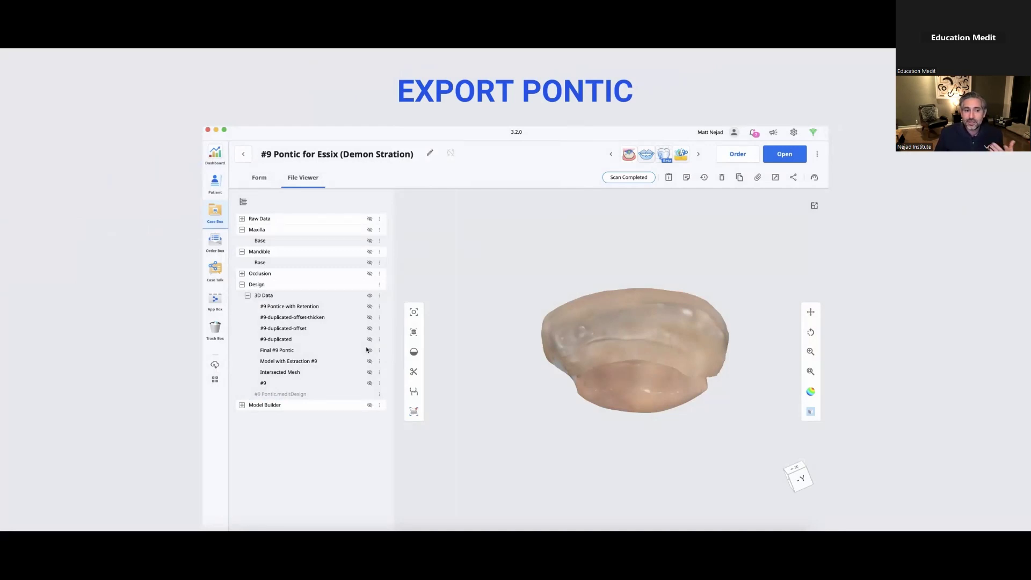
# In Medit Link, show Final #9 Pontic and export only that mesh in STL format with OBJ deselected
pyautogui.click(369, 350)
pyautogui.click(354, 318)
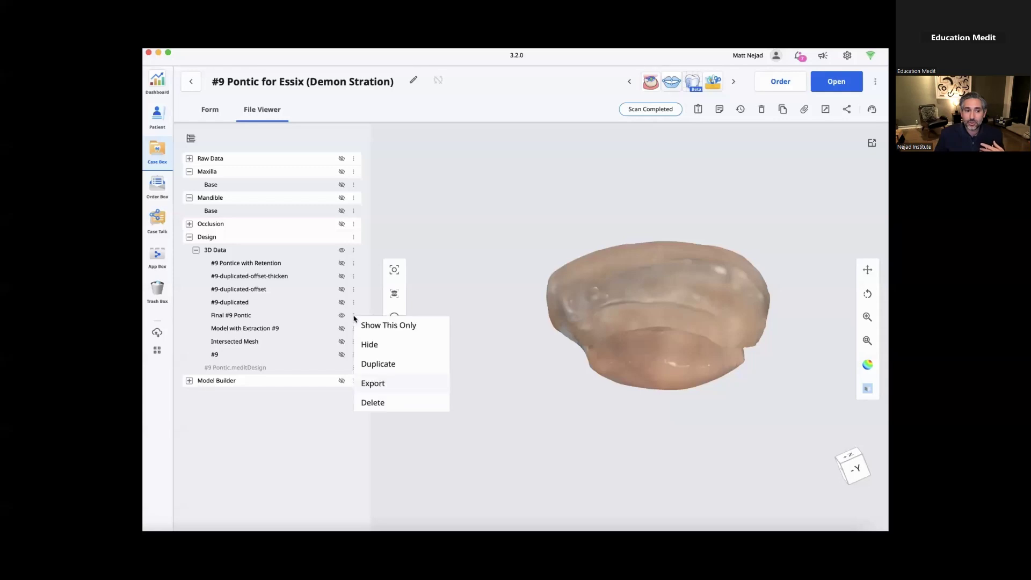
pyautogui.click(375, 381)
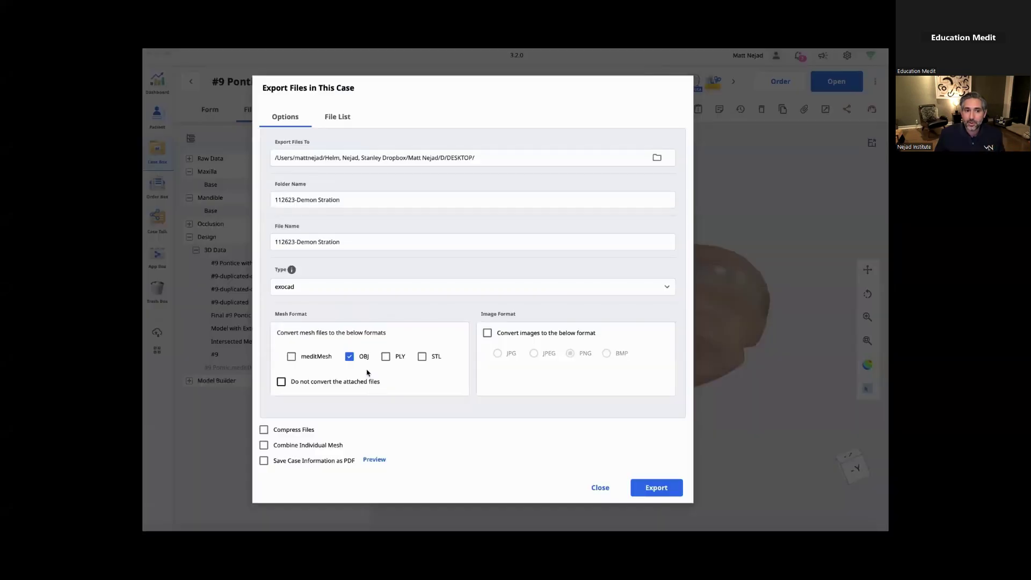
pyautogui.click(421, 357)
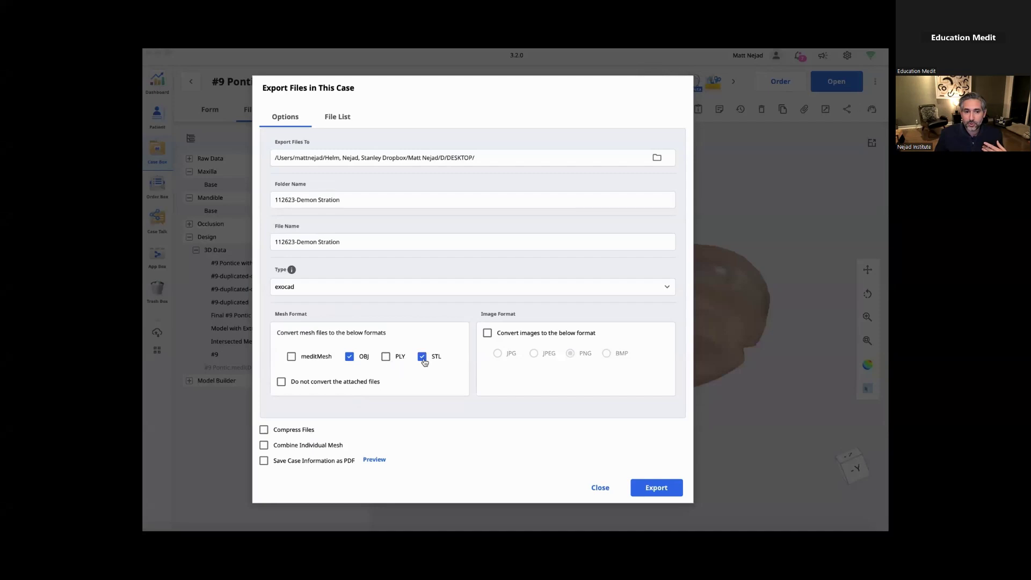
pyautogui.click(349, 357)
pyautogui.click(340, 118)
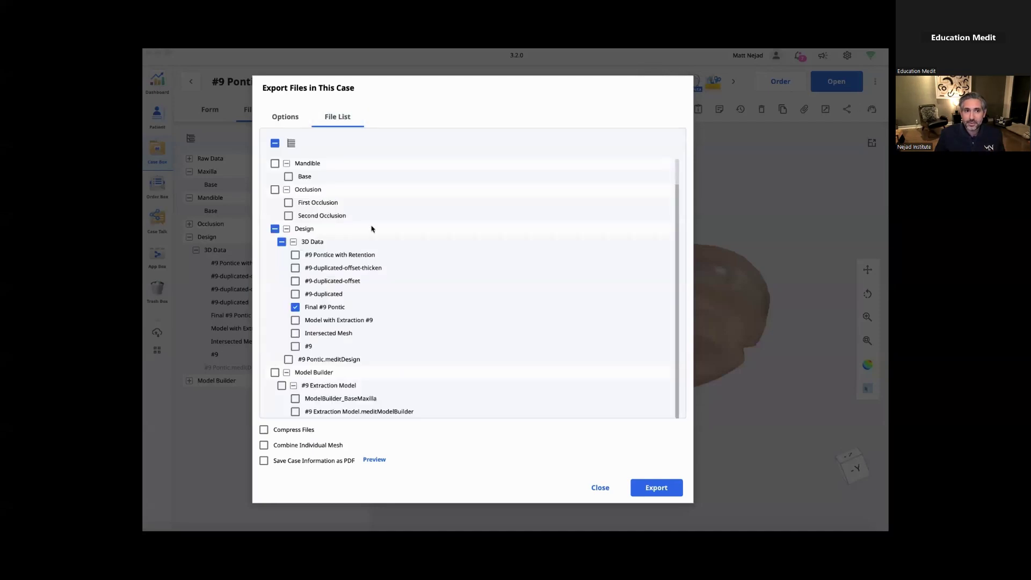
pyautogui.click(666, 490)
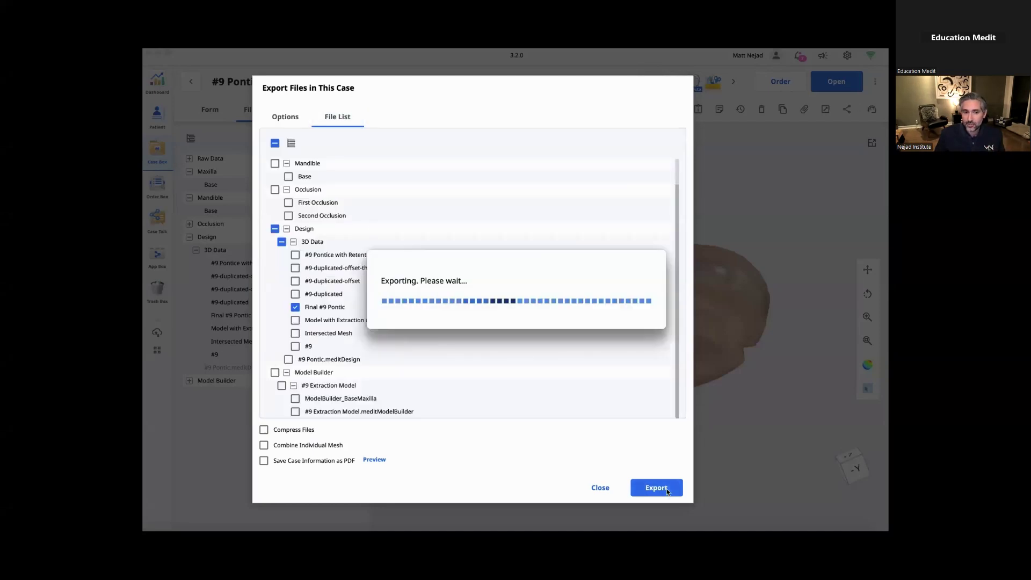